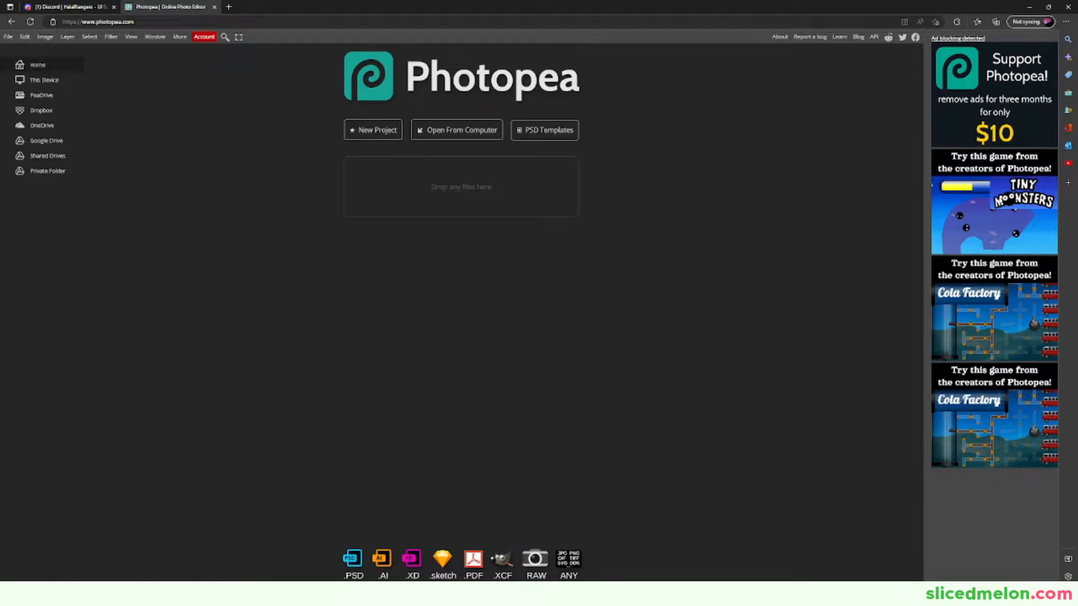
# Step: Create a new 1920 by 1080 pixel project at 300 DPI with a transparent background
pyautogui.click(373, 130)
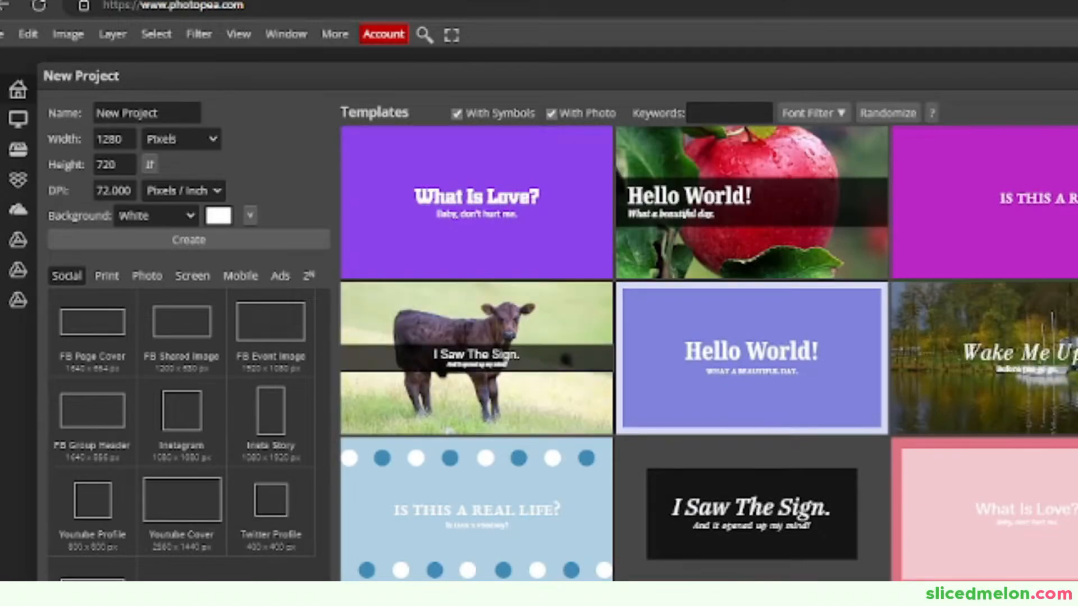
pyautogui.write('1920')
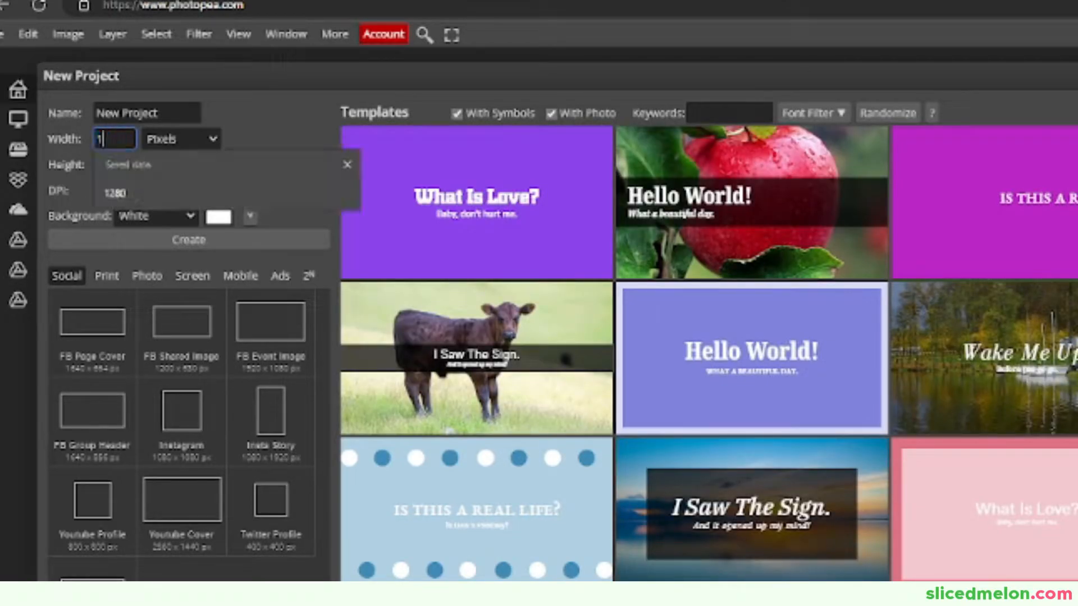
pyautogui.press('Tab')
pyautogui.write('1080')
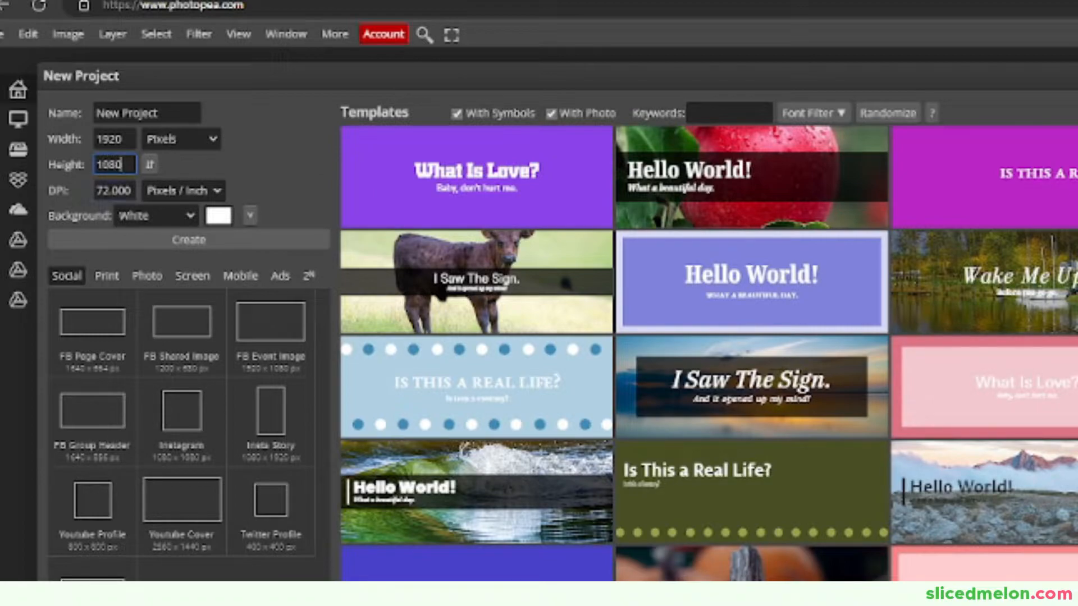
pyautogui.press('Tab')
pyautogui.write('300')
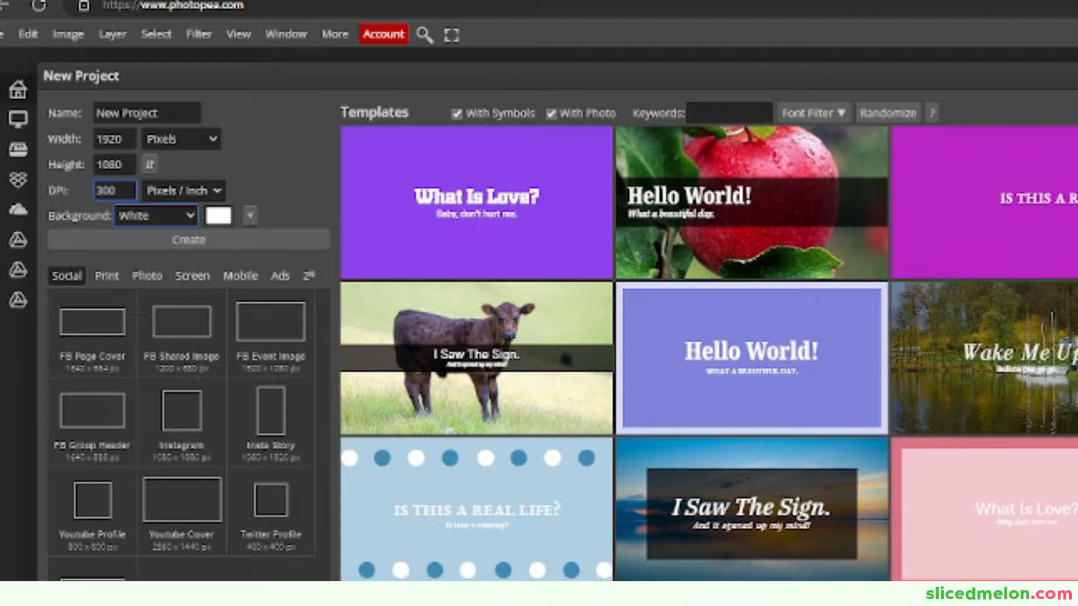
pyautogui.click(157, 216)
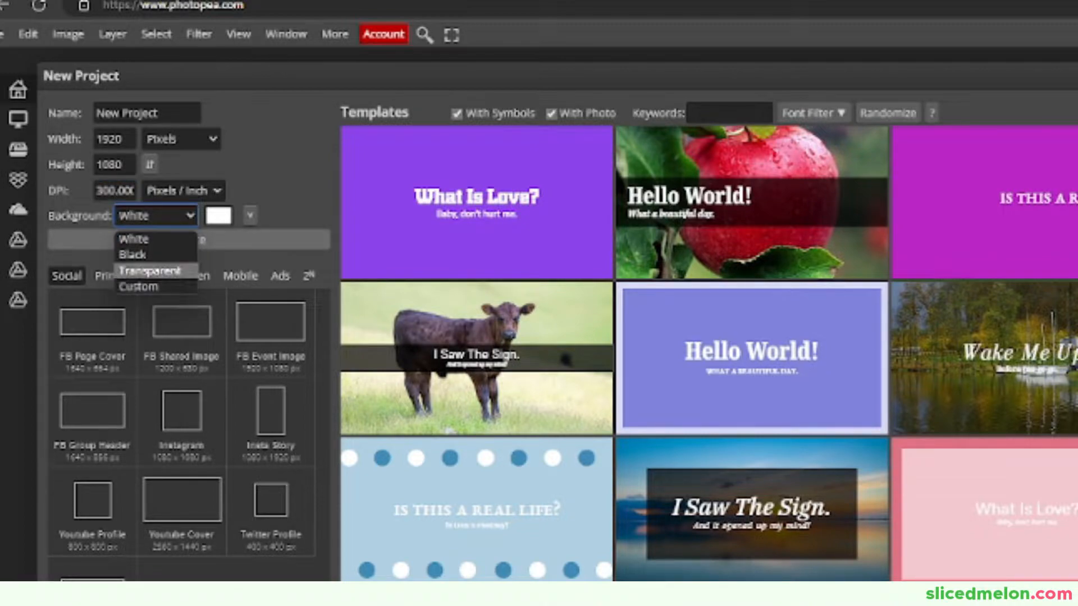
pyautogui.click(149, 272)
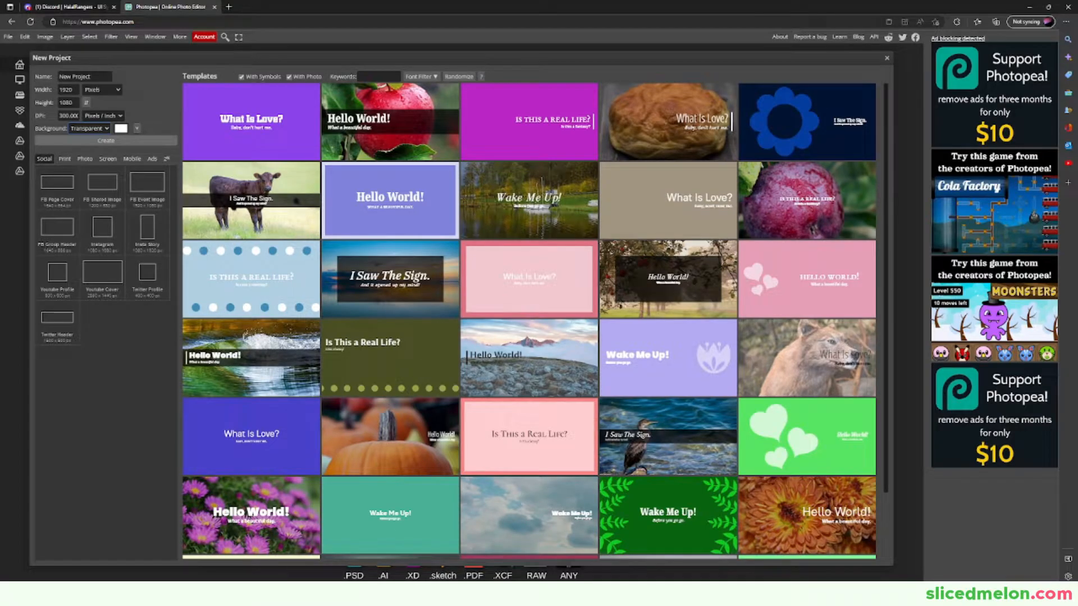
pyautogui.click(105, 141)
# Step: Choose a near-black gray foreground colour and fill the Background layer with it
pyautogui.scroll(2, 404, 303)
pyautogui.scroll(-3, 405, 303)
pyautogui.scroll(1, 405, 303)
pyautogui.scroll(-1, 405, 303)
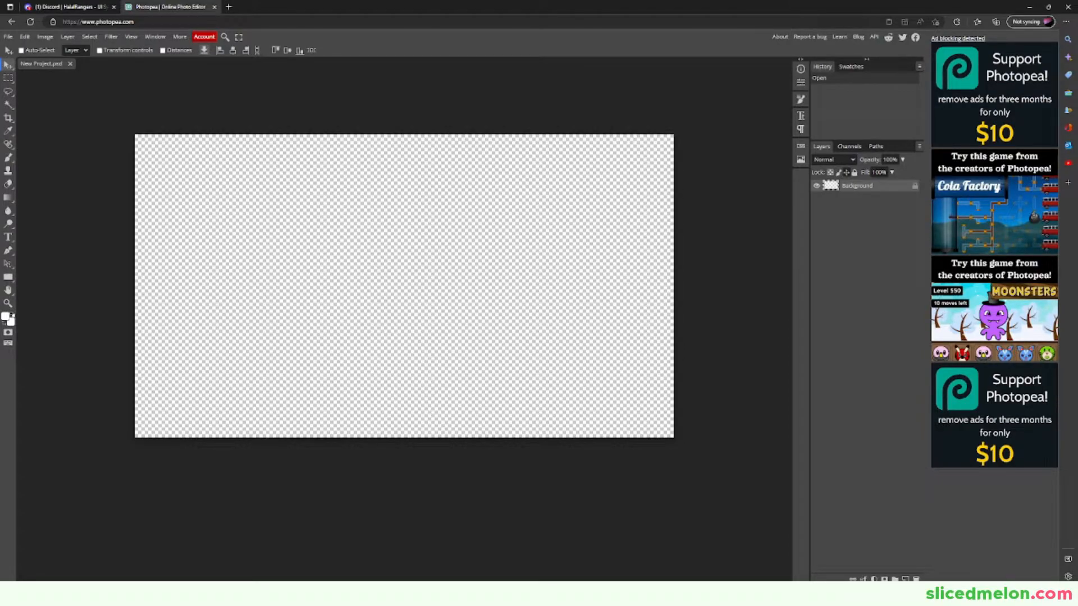
pyautogui.click(5, 317)
pyautogui.moveTo(69, 209); pyautogui.dragTo(69, 210)
pyautogui.click(245, 117)
pyautogui.hotkey('alt', 'BackSpace')
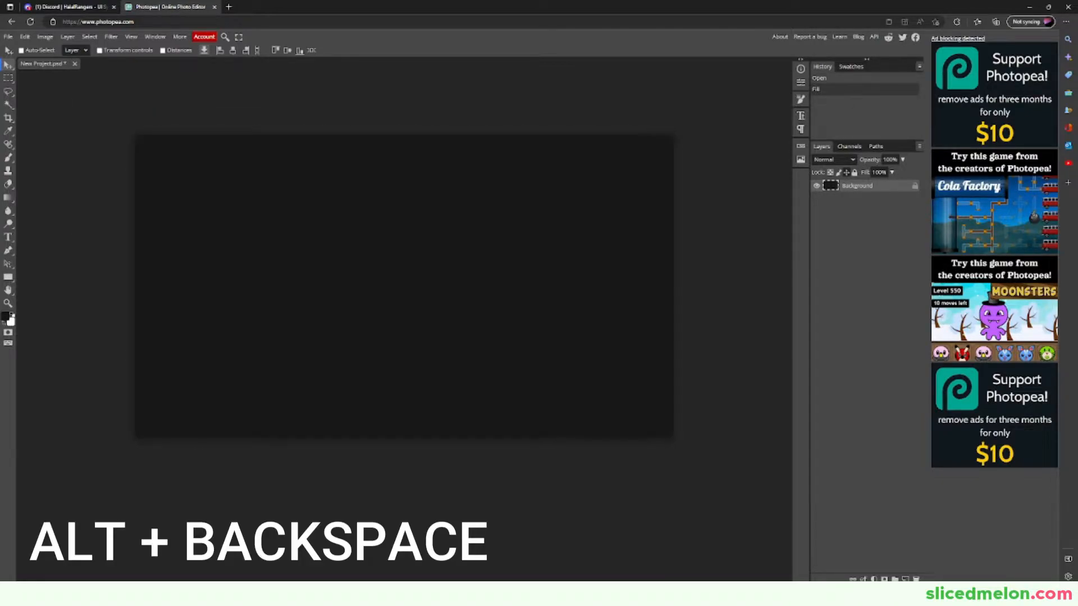
# Step: Add a new empty layer above the Background
pyautogui.scroll(2, 404, 304)
pyautogui.scroll(6, 405, 303)
pyautogui.scroll(-3, 404, 304)
pyautogui.scroll(-5, 405, 303)
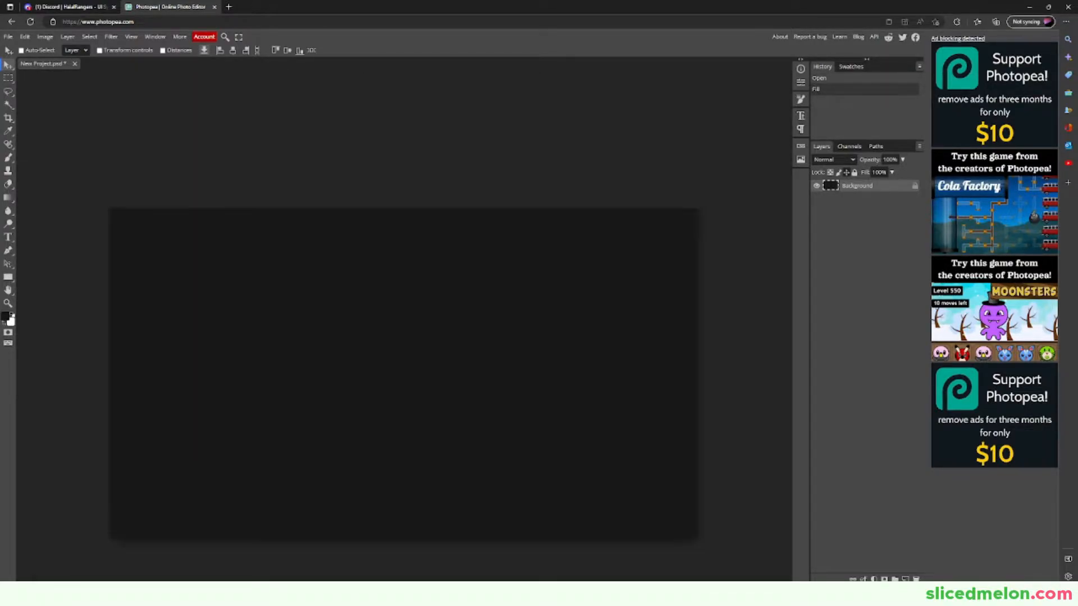
pyautogui.scroll(-1, 404, 303)
pyautogui.scroll(-1, 404, 303)
pyautogui.click(905, 579)
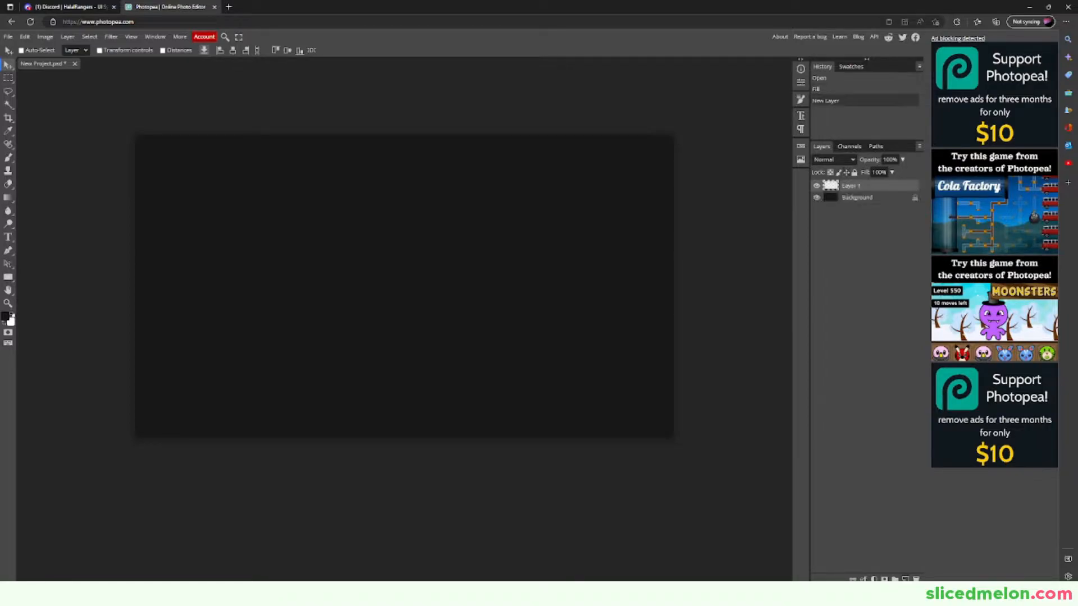
# Step: Add the text "MELON" in white Dela Gothic One near the middle of the canvas
pyautogui.click(8, 237)
pyautogui.click(43, 51)
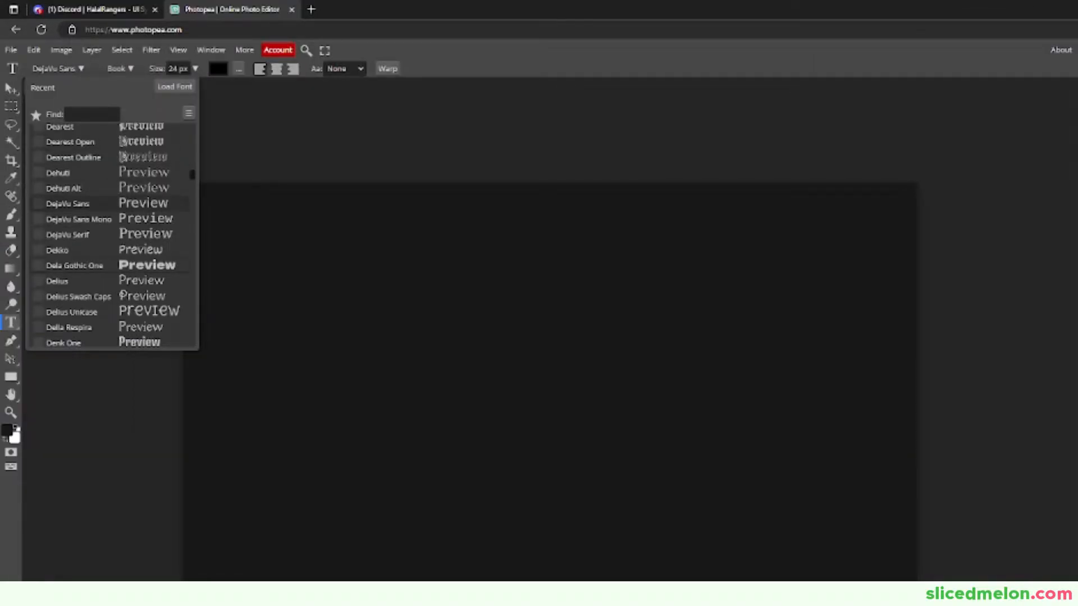
pyautogui.click(84, 266)
pyautogui.click(218, 69)
pyautogui.click(69, 113)
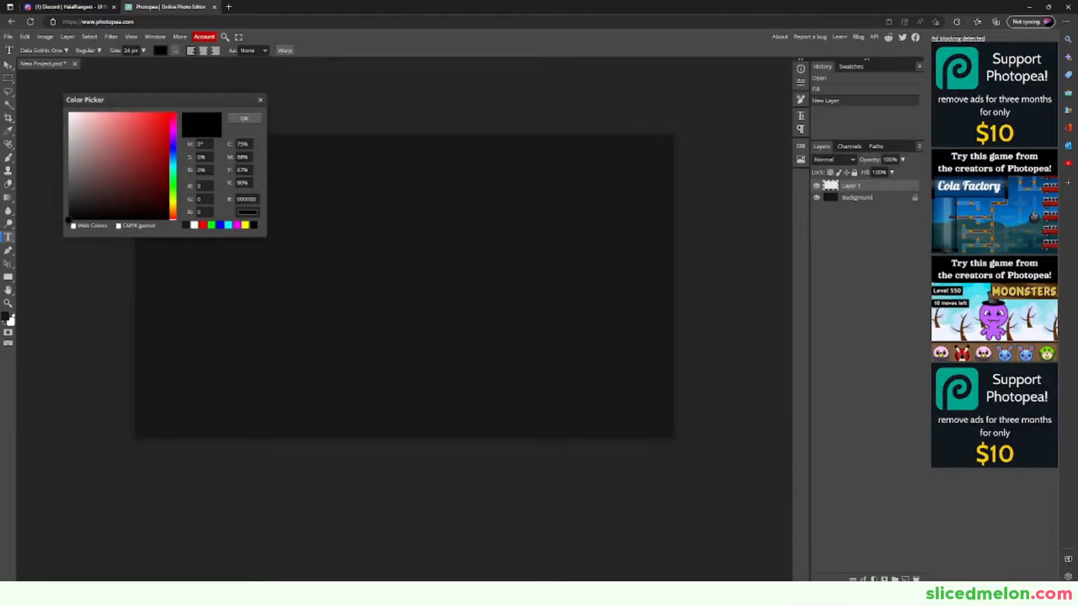
pyautogui.click(244, 119)
pyautogui.click(325, 247)
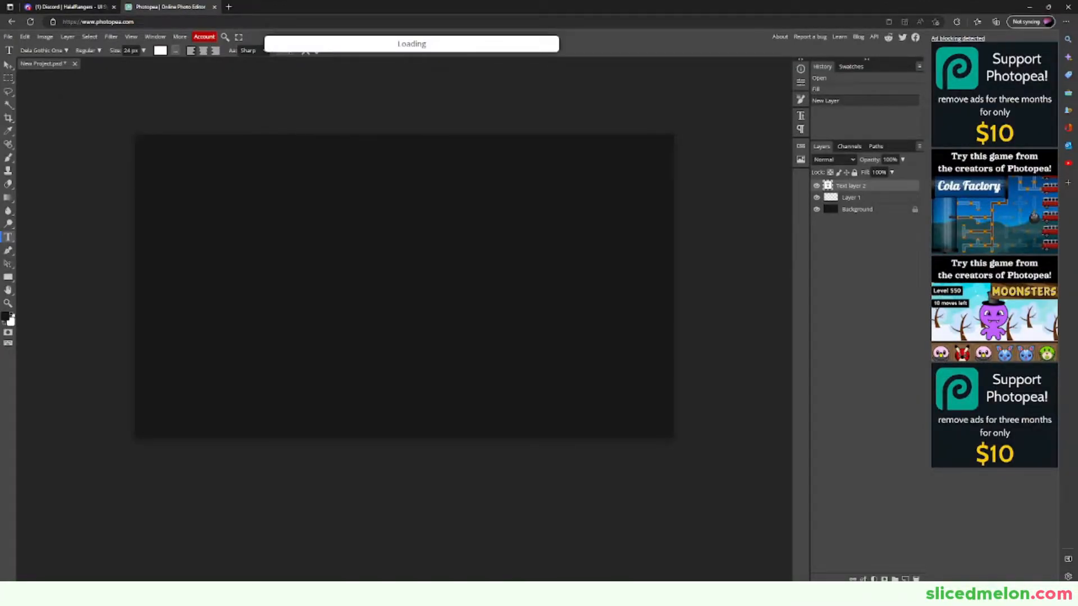
pyautogui.write('MELON')
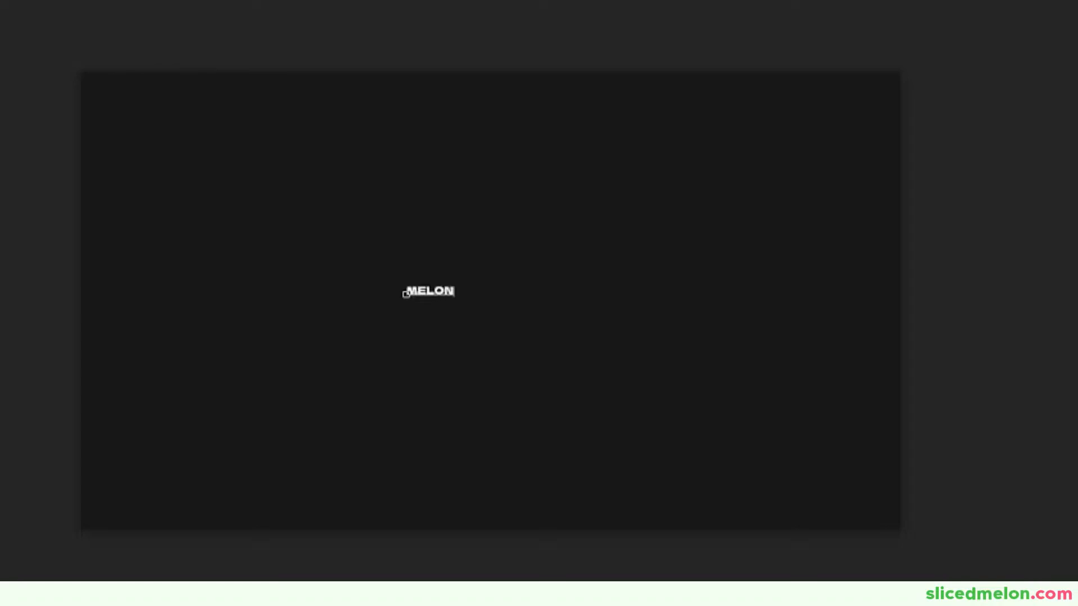
pyautogui.hotkey('ctrl', 'Return')
# Step: Enlarge the MELON text with Free Transform to about 723% width and 861% height
pyautogui.click(45, 36)
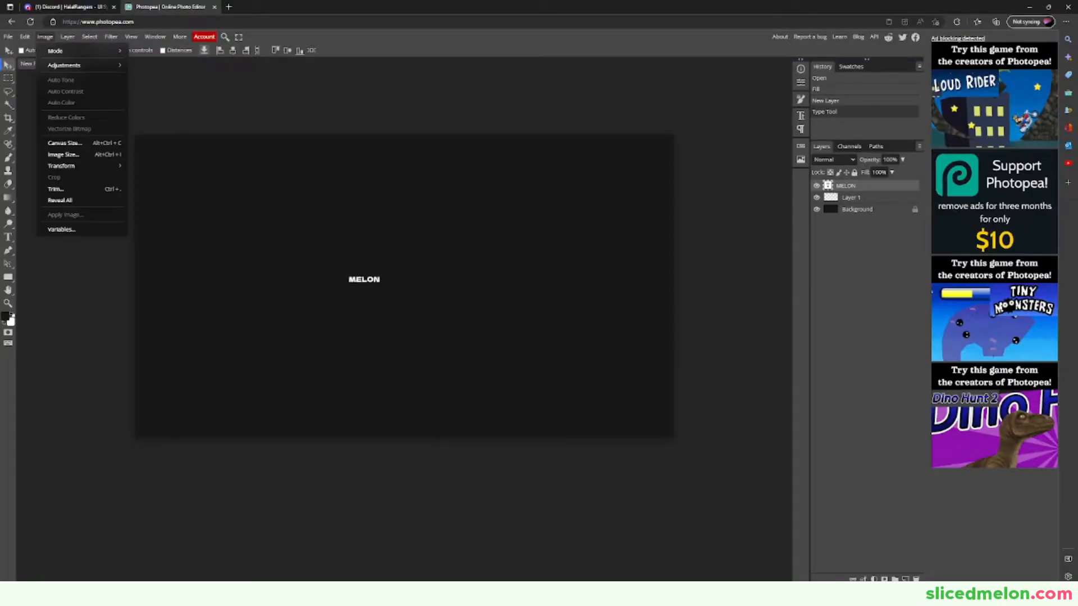
pyautogui.moveTo(25, 37)
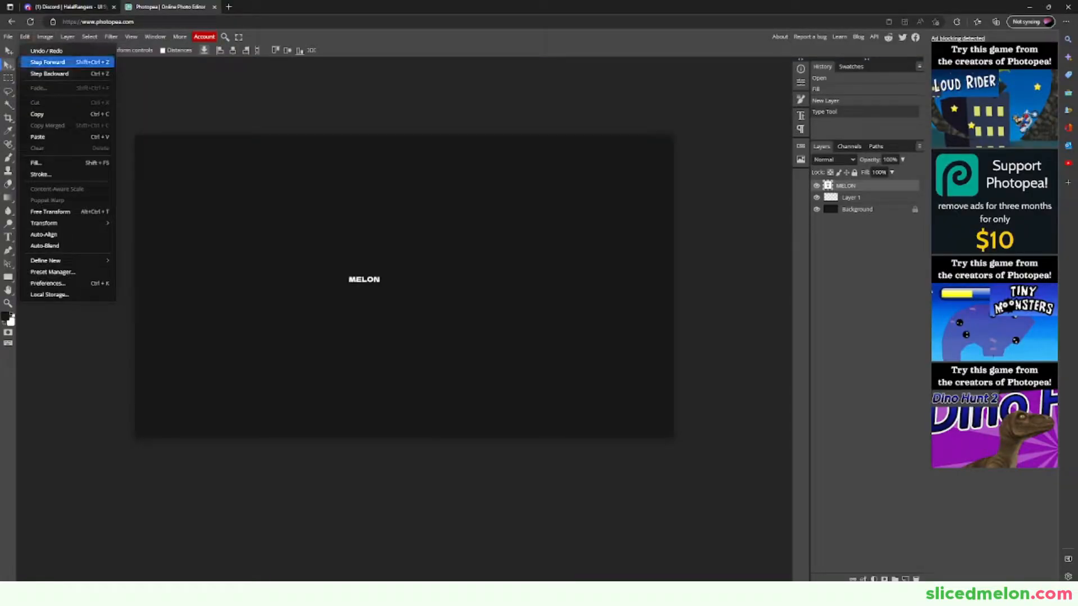
pyautogui.click(50, 212)
pyautogui.moveTo(382, 284); pyautogui.dragTo(620, 341)
pyautogui.moveTo(487, 310); pyautogui.dragTo(412, 296)
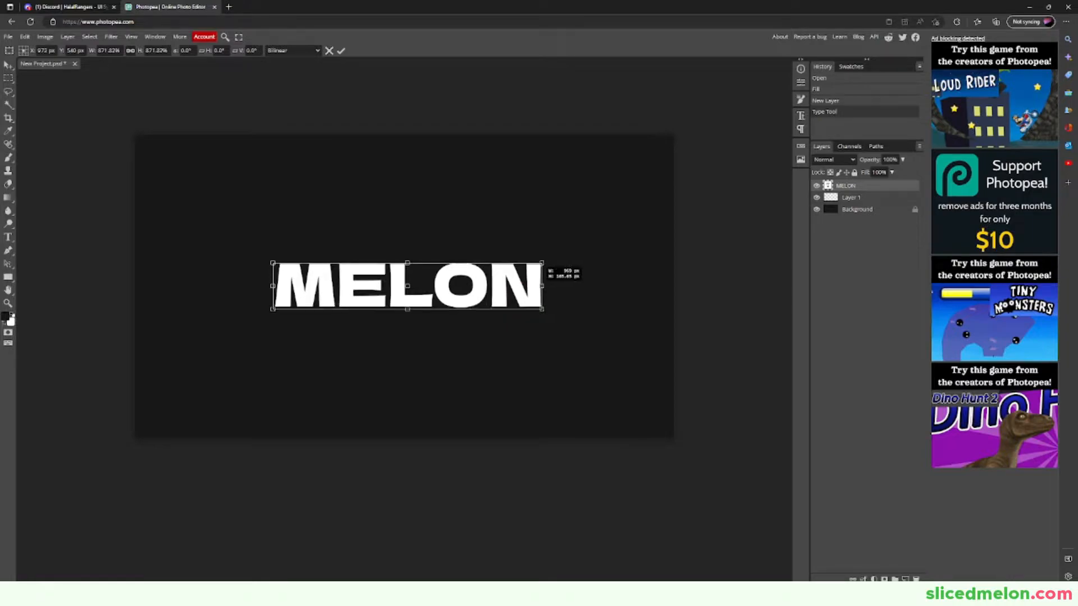
pyautogui.hotkey('ctrl', 'z')
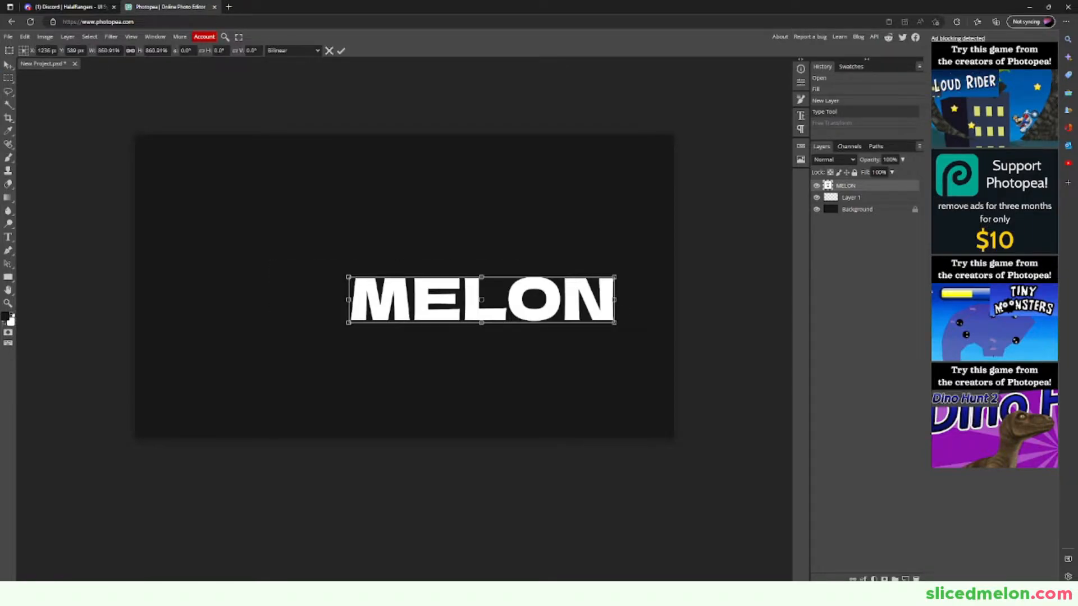
pyautogui.moveTo(616, 300); pyautogui.dragTo(572, 300)
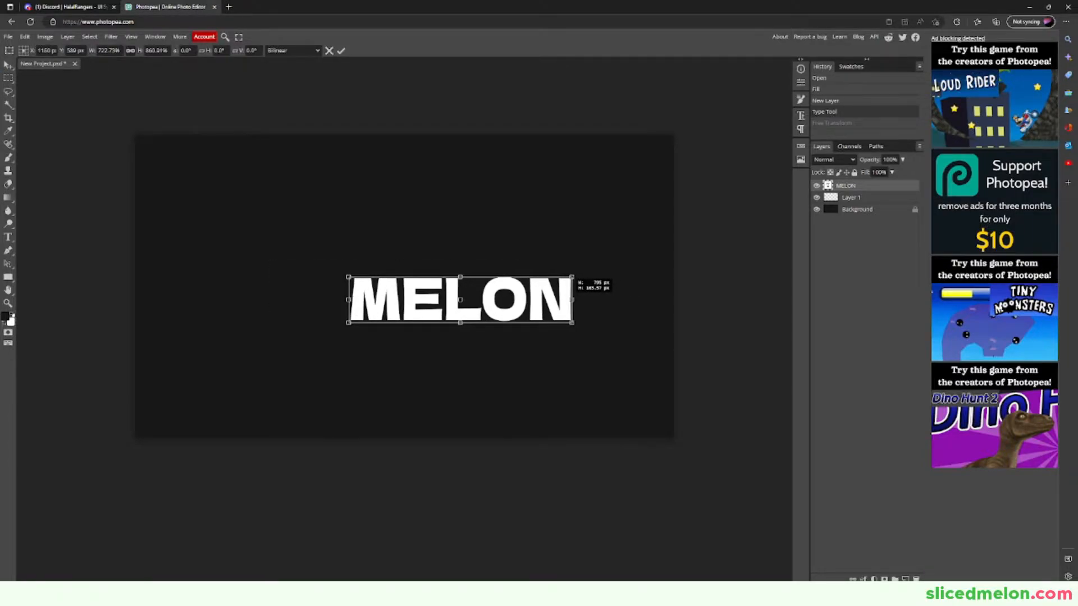
pyautogui.click(8, 65)
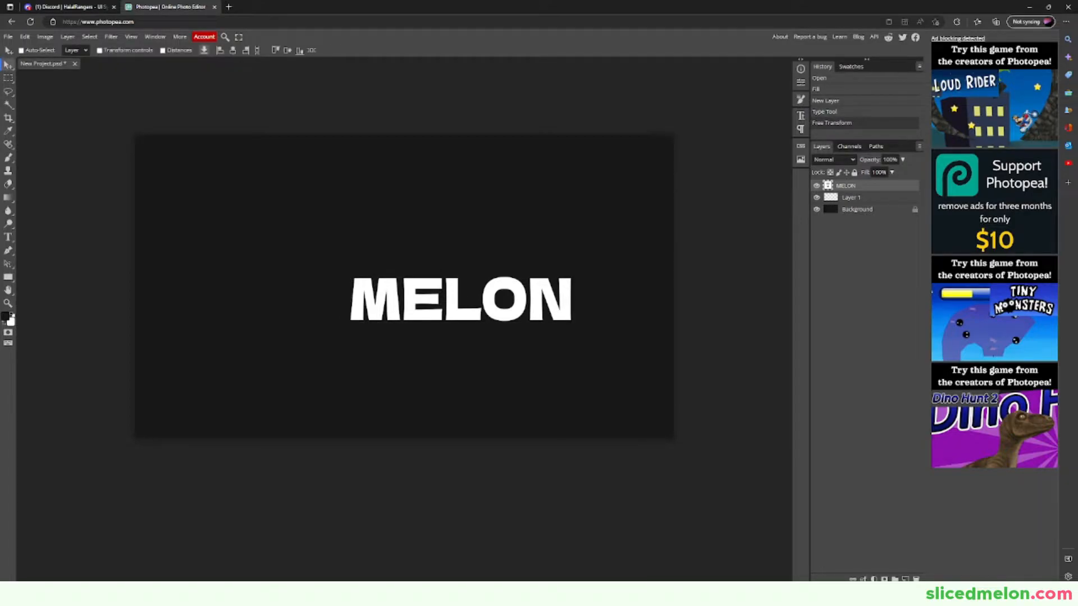
# Step: Try to center the MELON text horizontally with Layer 1 also selected, and unlock the Background layer
pyautogui.hotkey('ctrl', 'alt', 'a')
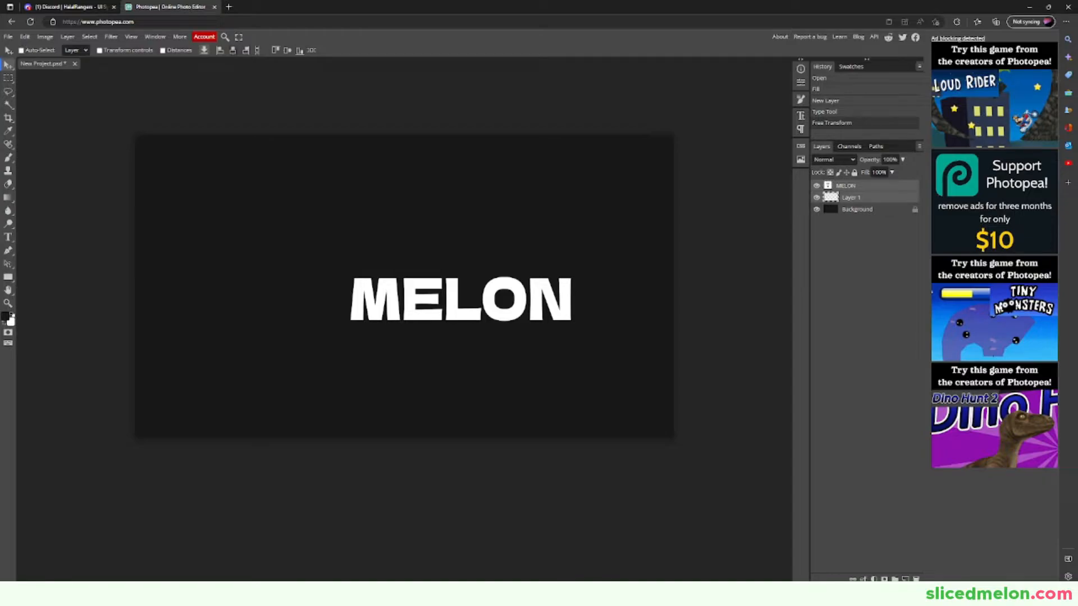
pyautogui.click(232, 50)
pyautogui.click(915, 210)
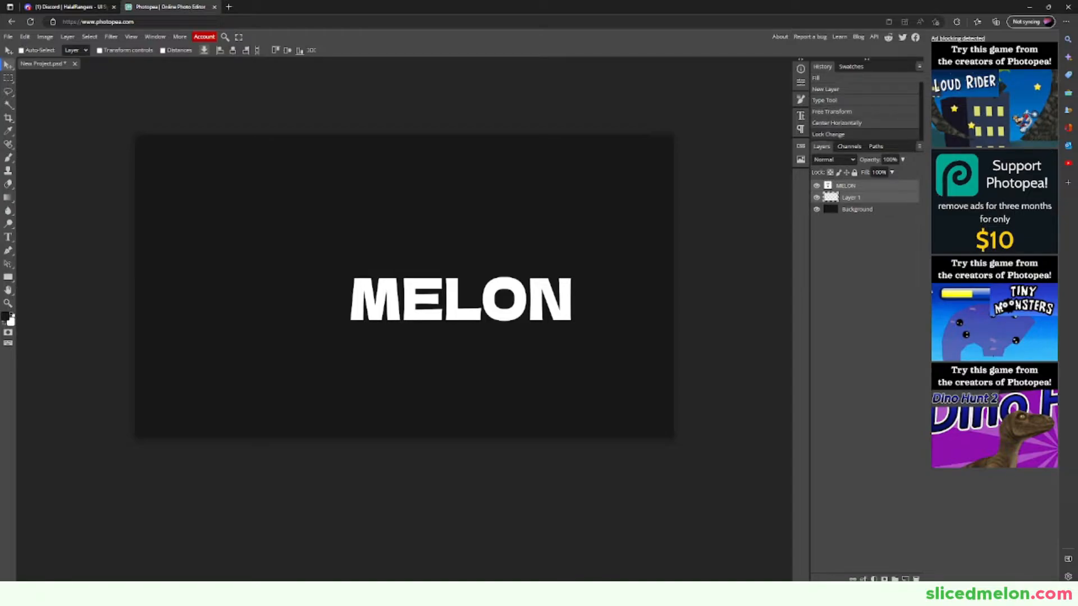
# Step: Delete the empty Layer 1 and center the MELON text horizontally and vertically on the Background
pyautogui.rightClick(840, 197)
pyautogui.click(860, 254)
pyautogui.hotkey('ctrl', 'alt', 'a')
pyautogui.click(232, 51)
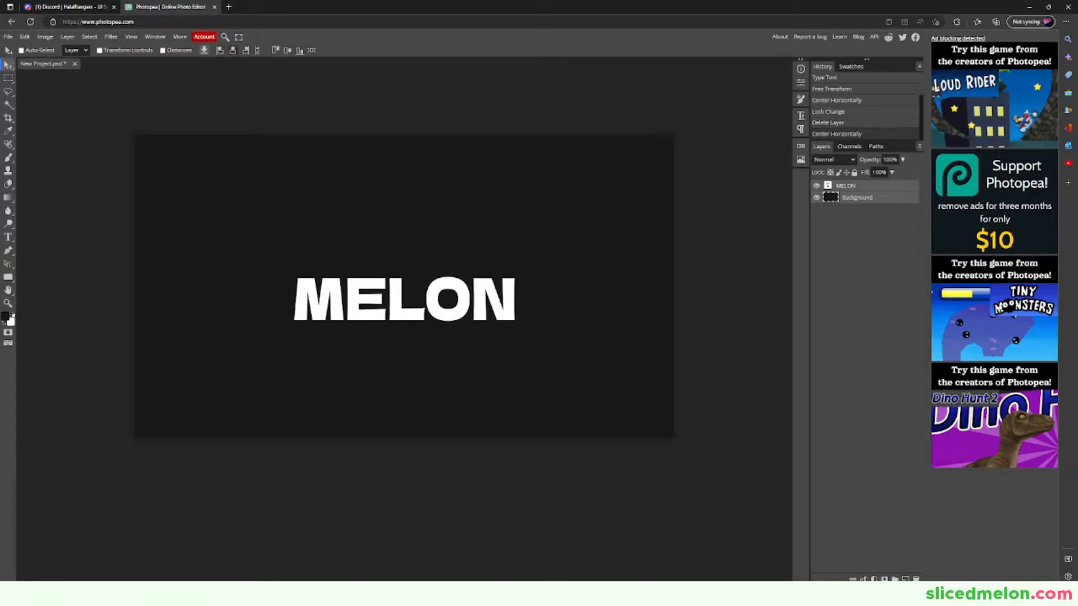
pyautogui.click(288, 51)
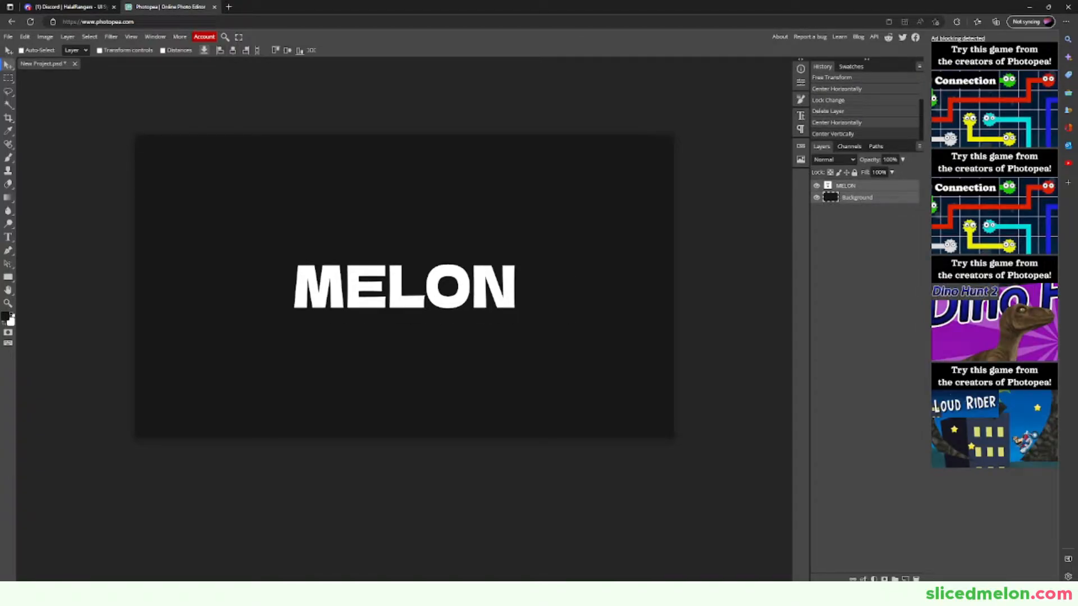
# Step: Recolour all of the MELON text to bright red, ff2828
pyautogui.click(846, 186)
pyautogui.hotkey('ctrl', '+')
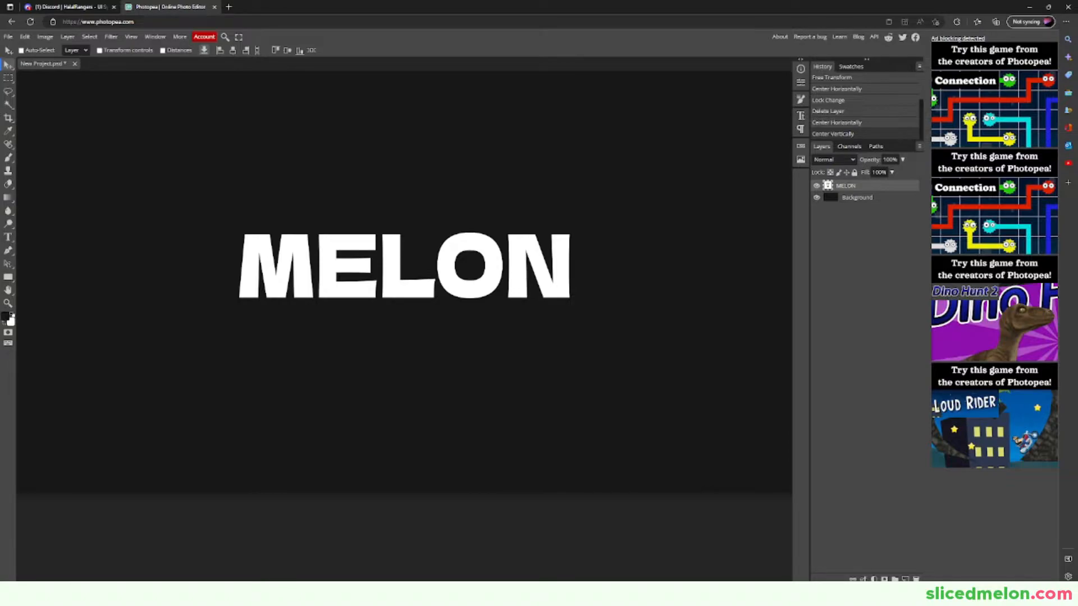
pyautogui.press('t')
pyautogui.click(380, 275)
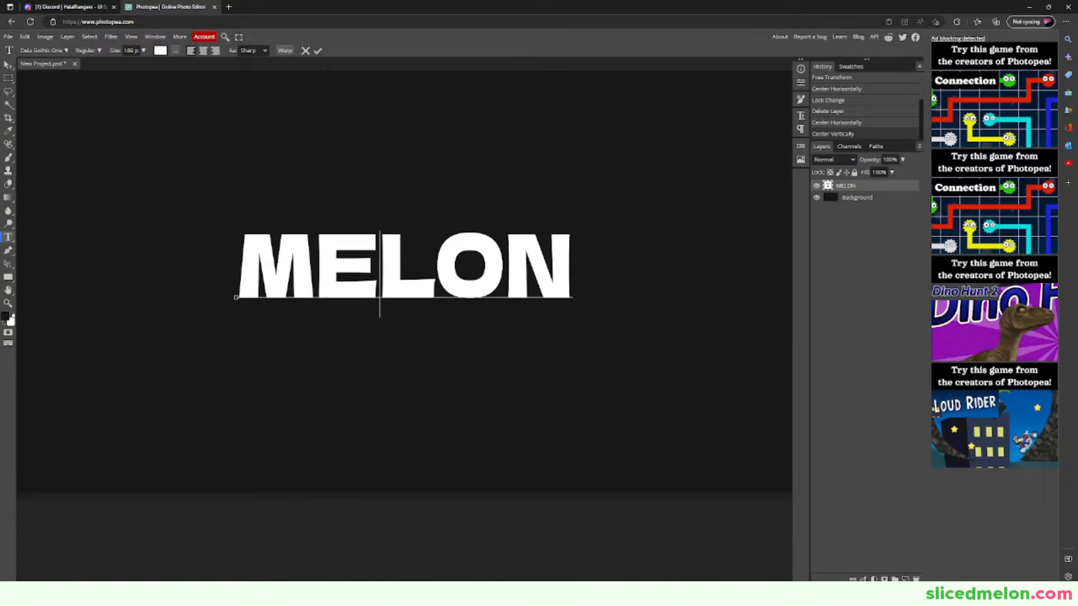
pyautogui.hotkey('ctrl', 'a')
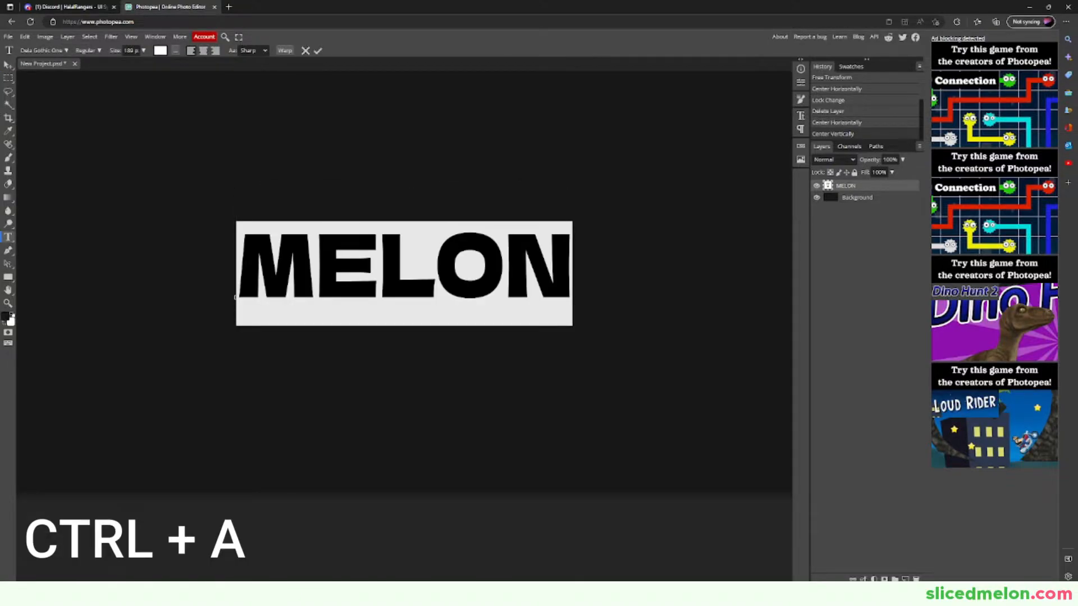
pyautogui.click(160, 50)
pyautogui.moveTo(119, 117); pyautogui.dragTo(153, 113)
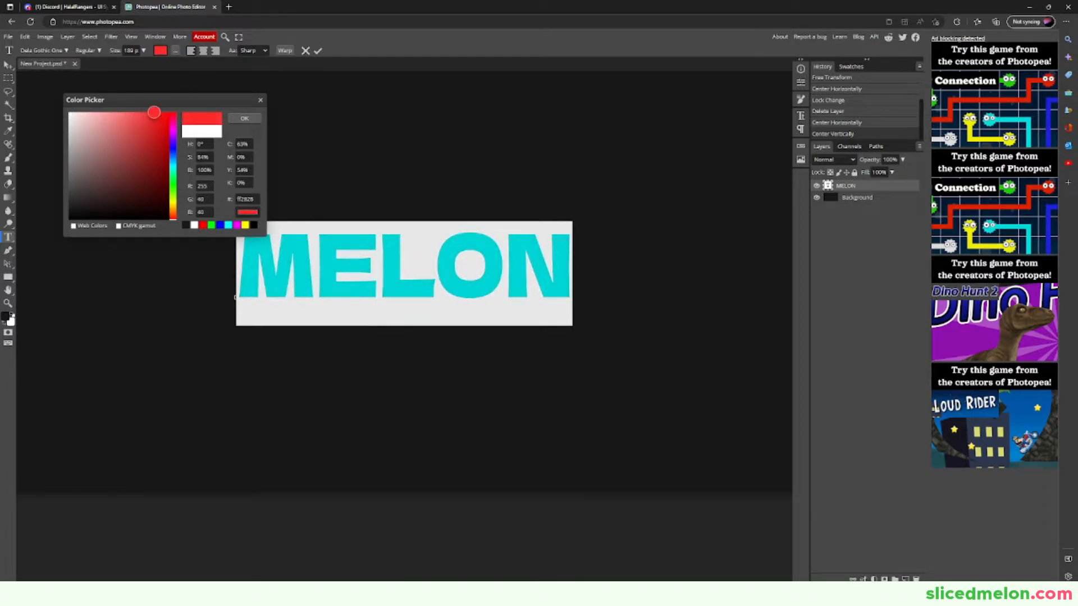
pyautogui.click(245, 118)
pyautogui.click(380, 276)
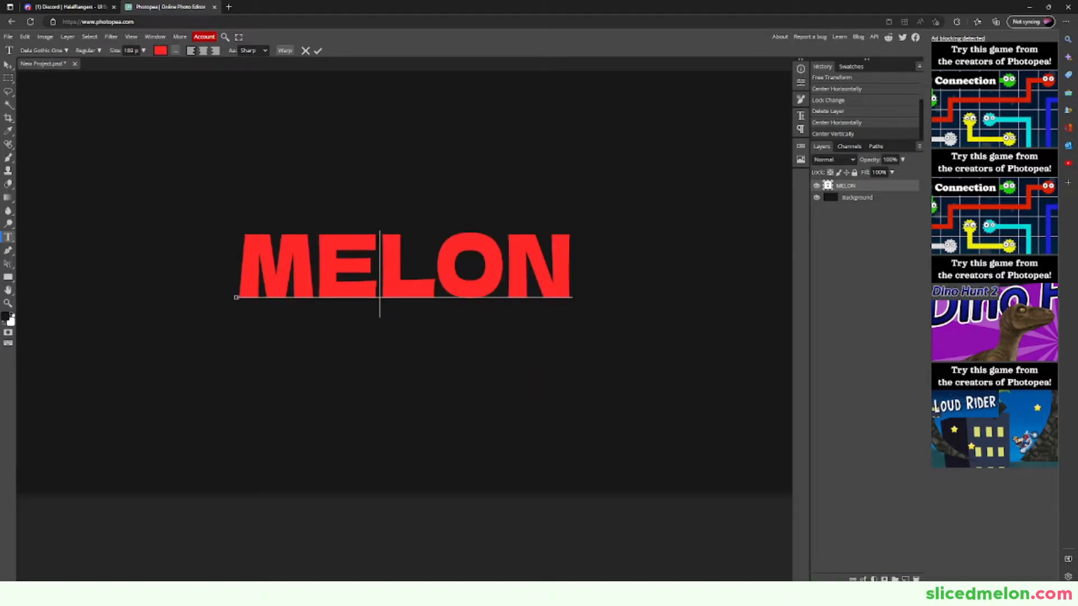
pyautogui.click(318, 51)
# Step: Duplicate the red MELON text layer
pyautogui.rightClick(843, 184)
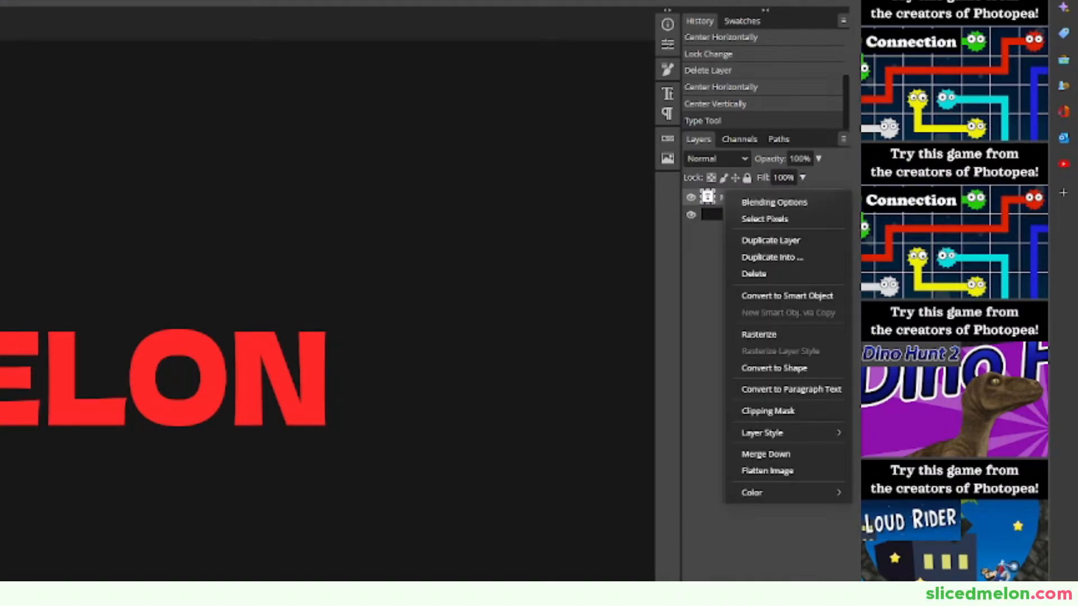
pyautogui.click(770, 240)
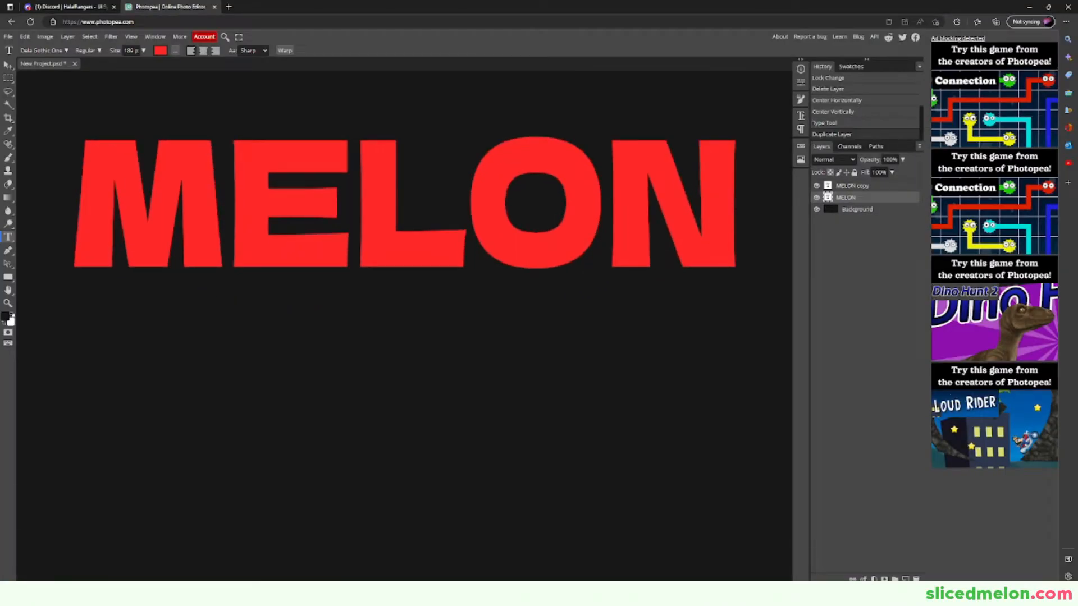
pyautogui.scroll(-1, 404, 270)
# Step: Free-transform the lower MELON layer, scaling it down slightly and shifting it down behind the upper copy to suggest depth
pyautogui.click(24, 36)
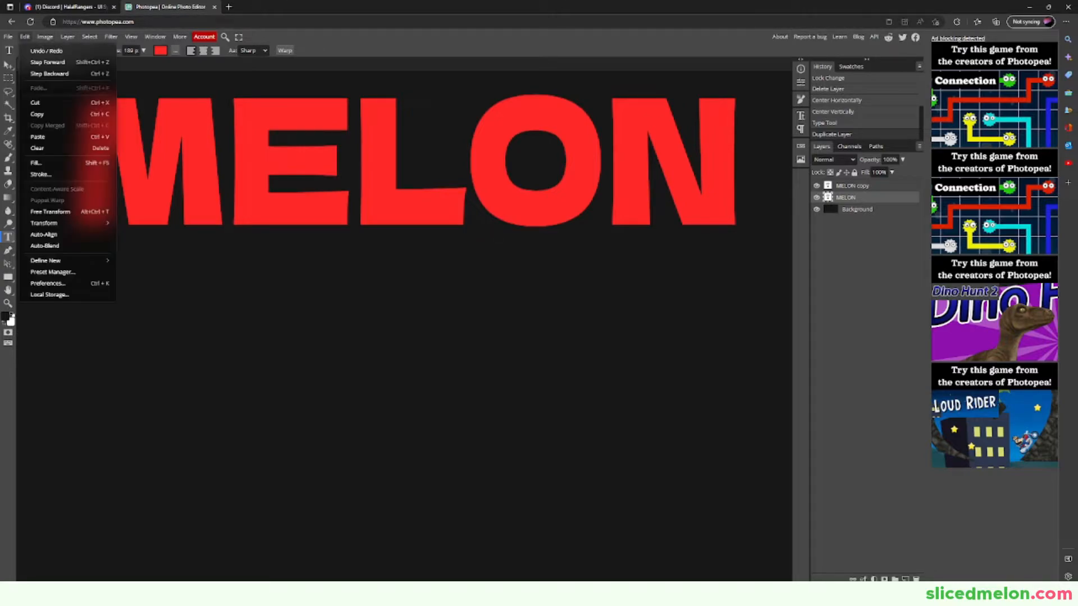
pyautogui.click(51, 212)
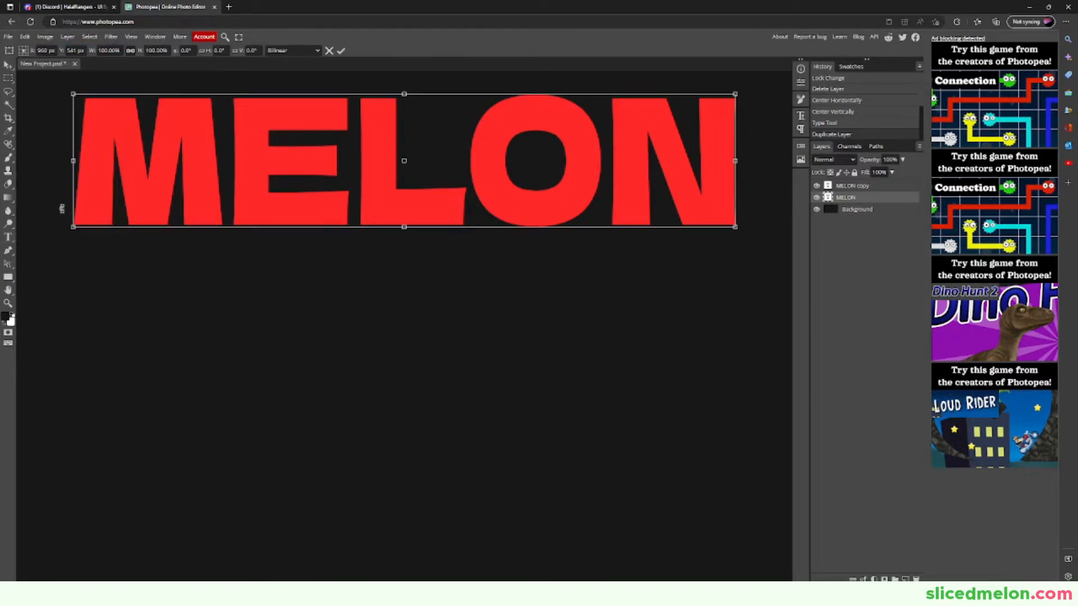
pyautogui.moveTo(393, 169); pyautogui.dragTo(393, 197)
pyautogui.moveTo(735, 255); pyautogui.dragTo(703, 249)
pyautogui.moveTo(393, 191)
pyautogui.mouseDown()
pyautogui.moveTo(422, 195)
pyautogui.moveTo(409, 194)
pyautogui.mouseUp()
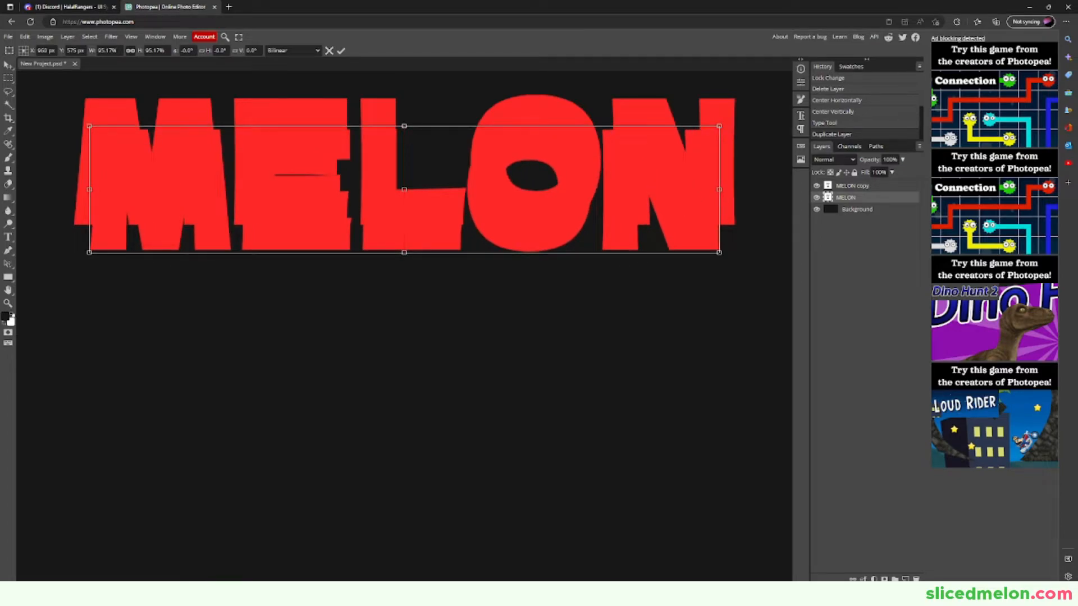
pyautogui.moveTo(719, 253); pyautogui.dragTo(740, 257)
pyautogui.moveTo(674, 224); pyautogui.dragTo(665, 219)
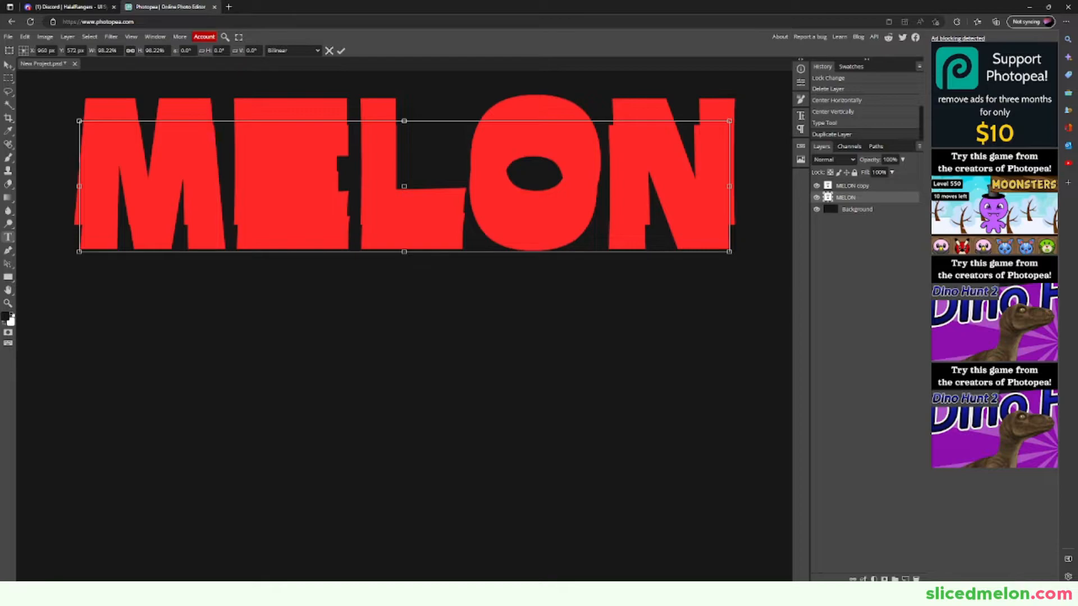
# Step: Recolour all of the lower MELON text to dark red, 990000
pyautogui.click(8, 237)
pyautogui.click(74, 236)
pyautogui.hotkey('ctrl', 'a')
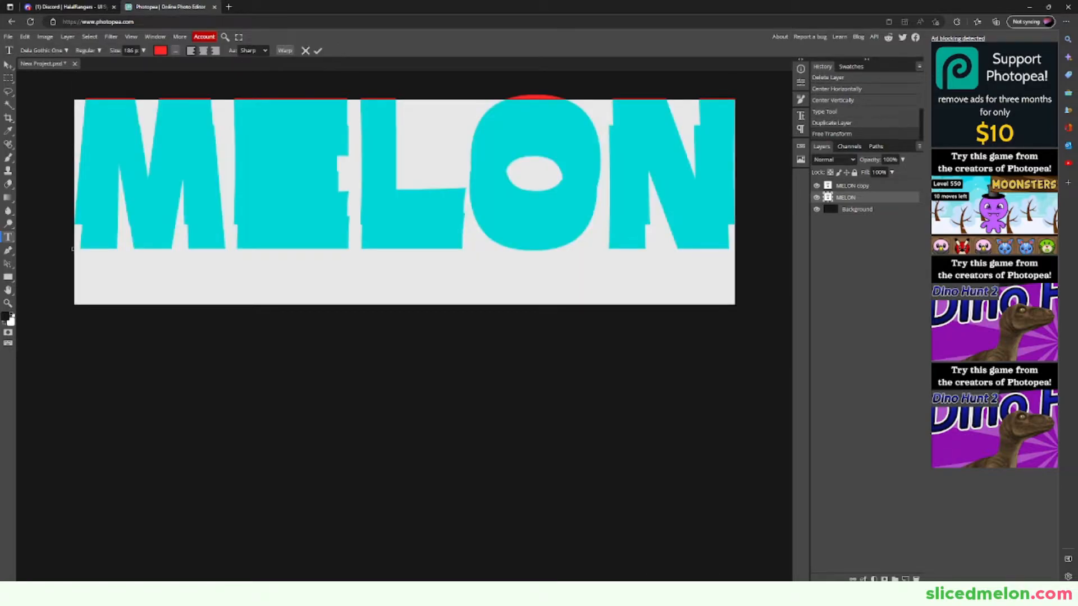
pyautogui.click(161, 50)
pyautogui.moveTo(150, 135); pyautogui.dragTo(170, 155)
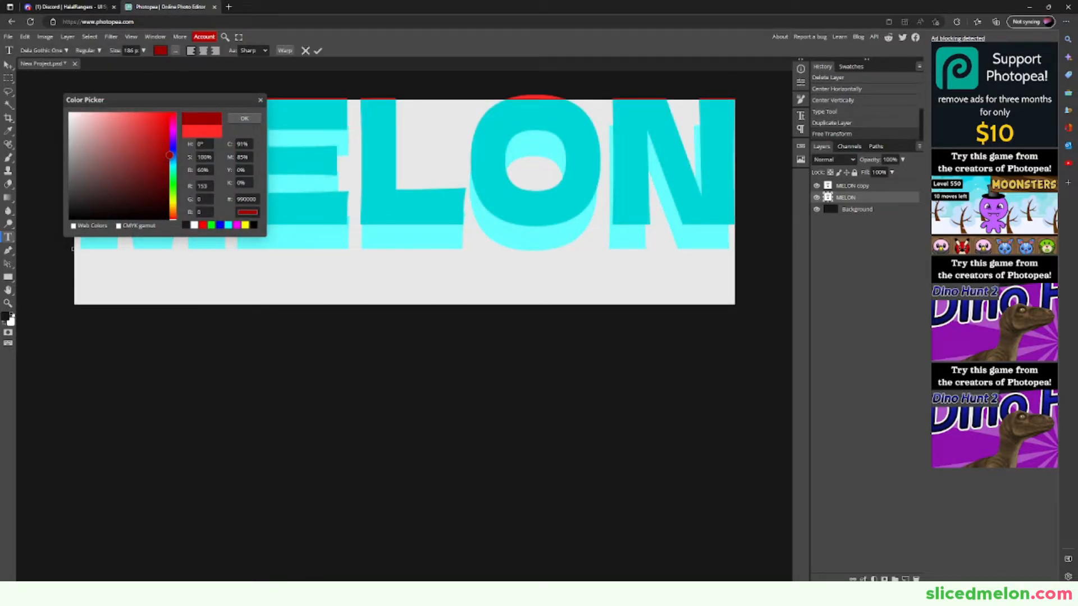
pyautogui.click(245, 118)
pyautogui.click(8, 78)
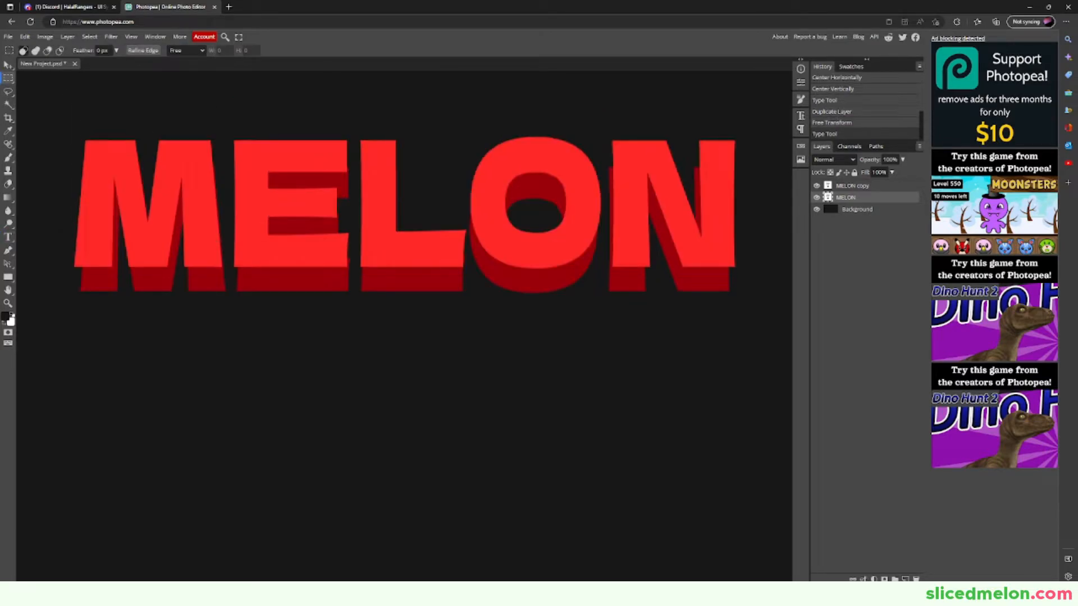
# Step: Examine the layered MELON text at different magnifications to judge the depth effect
pyautogui.scroll(1, 405, 236)
pyautogui.hotkey('ctrl', '-')
pyautogui.hotkey('ctrl', '-')
pyautogui.hotkey('ctrl', '-')
pyautogui.hotkey('ctrl', '-')
pyautogui.hotkey('ctrl', '+')
pyautogui.hotkey('ctrl', '+')
pyautogui.hotkey('ctrl', '+')
pyautogui.hotkey('ctrl', '+')
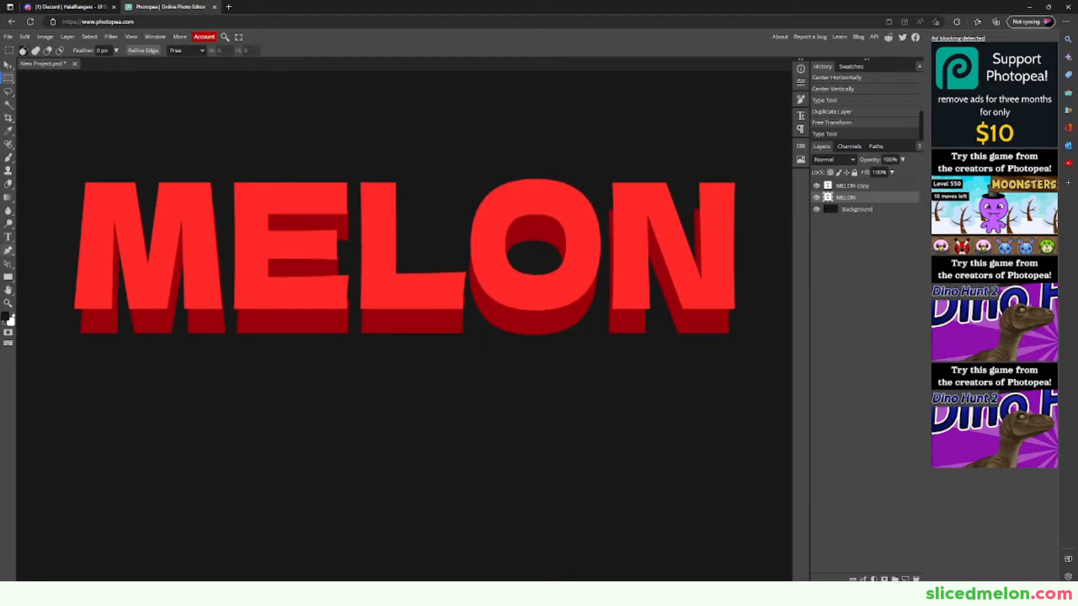
# Step: Sample the dark red of the offset MELON text with the Eyedropper as the foreground colour
pyautogui.click(8, 290)
pyautogui.moveTo(140, 264); pyautogui.dragTo(241, 246)
pyautogui.click(9, 131)
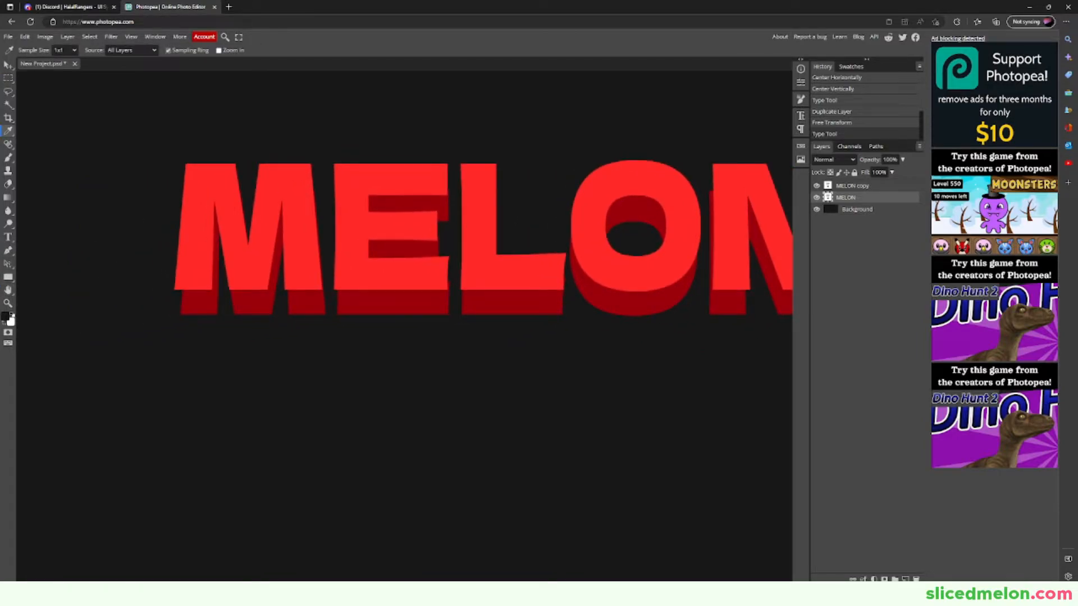
pyautogui.click(194, 301)
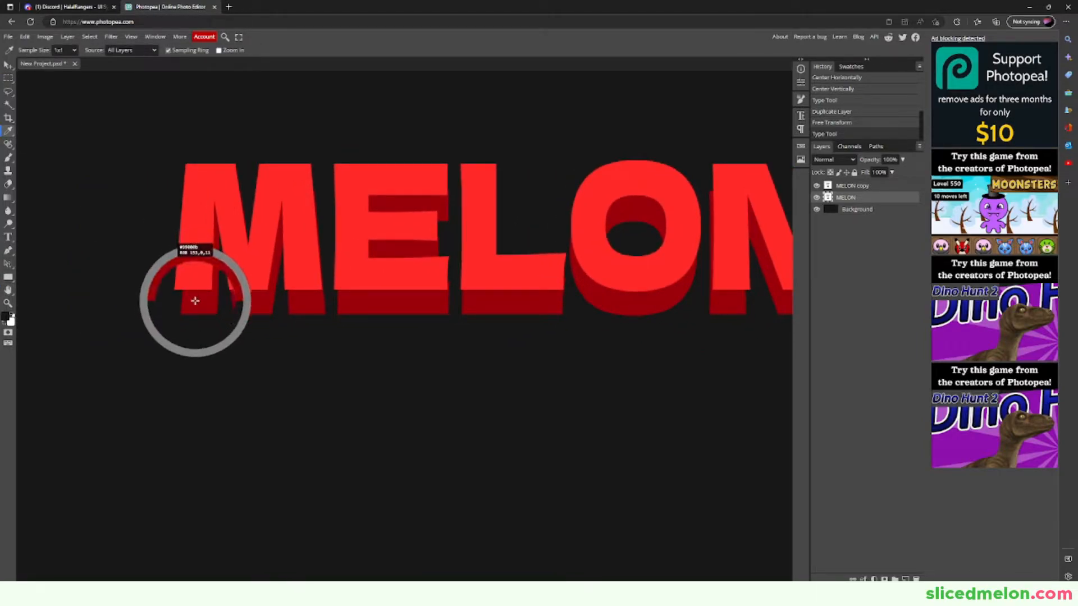
# Step: Draw a triangular Pen shape joining the M's lower-left front corner to its depth copy, filled with the sampled dark red
pyautogui.click(8, 251)
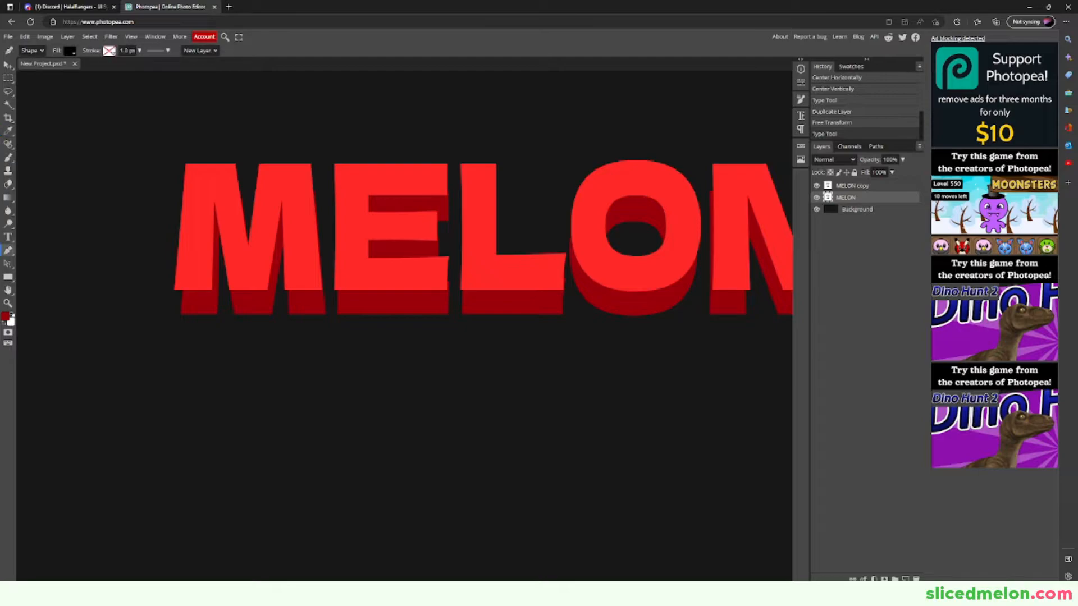
pyautogui.click(7, 291)
pyautogui.moveTo(112, 275); pyautogui.dragTo(231, 268)
pyautogui.scroll(5, 263, 255)
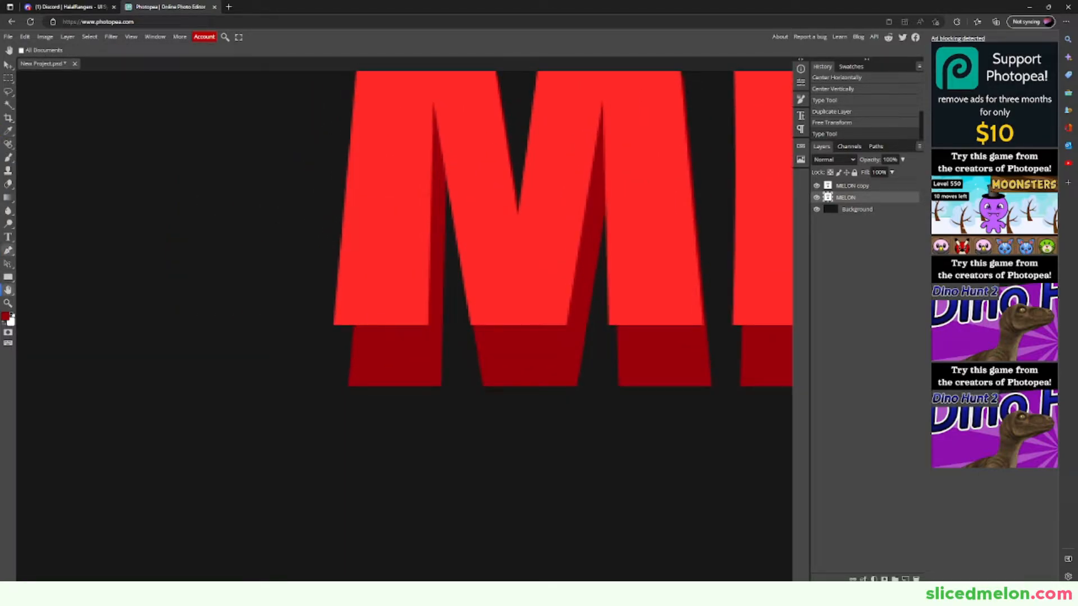
pyautogui.click(8, 251)
pyautogui.click(334, 325)
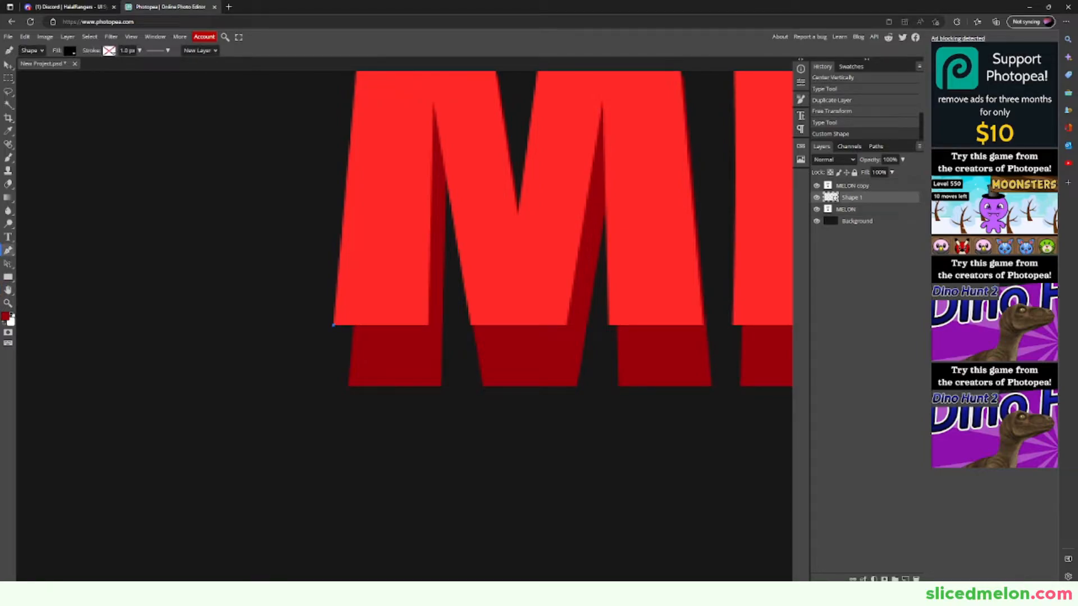
pyautogui.click(348, 386)
pyautogui.click(384, 304)
pyautogui.scroll(8, 384, 305)
pyautogui.scroll(-9, 384, 304)
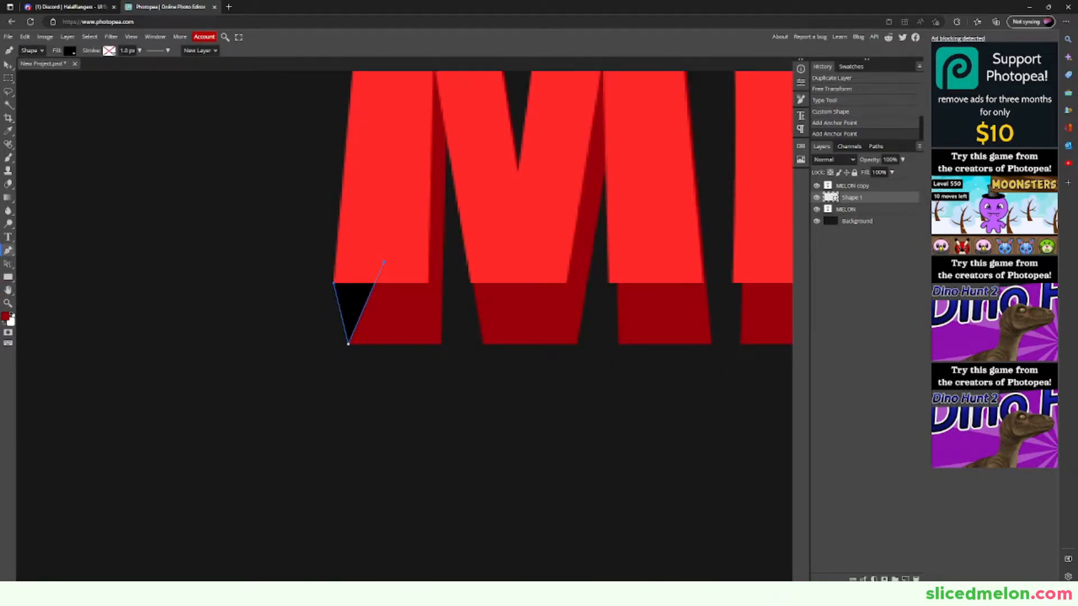
pyautogui.click(69, 51)
pyautogui.click(73, 97)
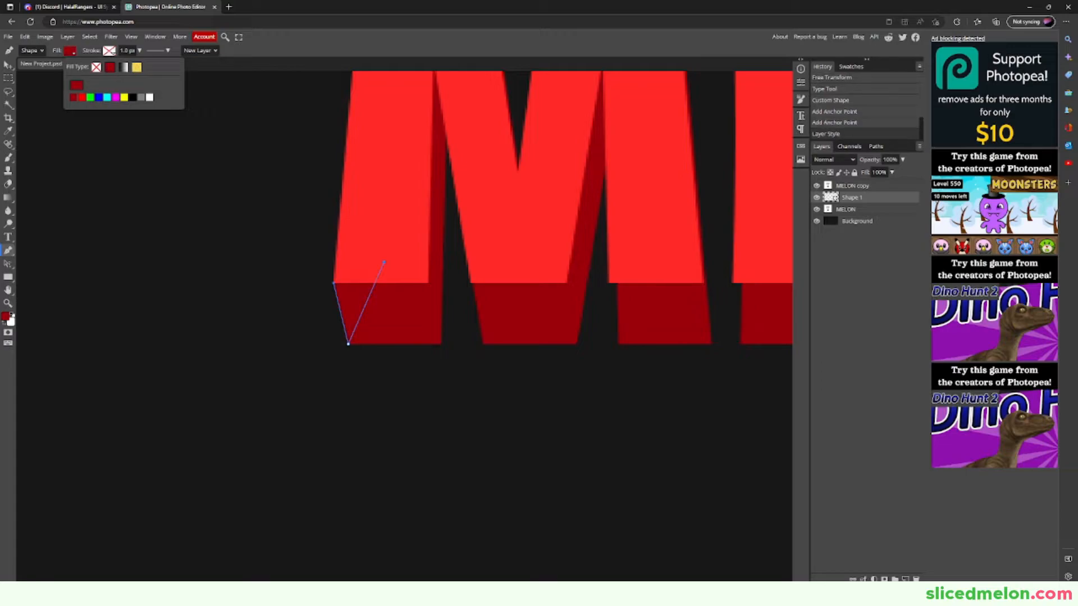
pyautogui.click(8, 105)
pyautogui.scroll(2, 404, 325)
pyautogui.click(8, 250)
pyautogui.scroll(1, 404, 325)
pyautogui.scroll(1, 404, 326)
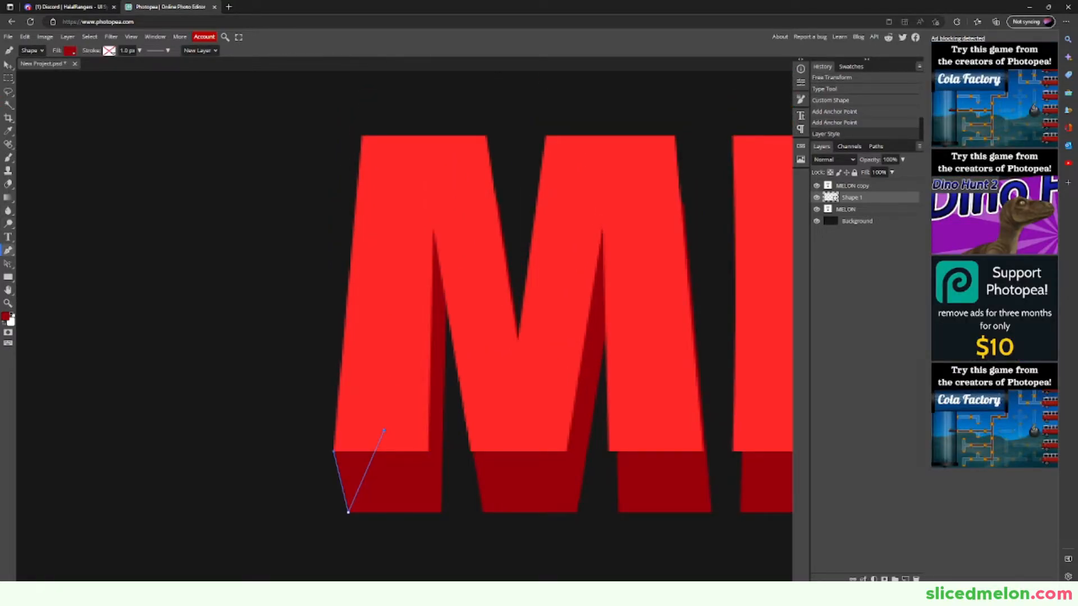
pyautogui.scroll(-2, 404, 325)
pyautogui.scroll(1, 405, 325)
pyautogui.scroll(-1, 404, 326)
pyautogui.scroll(-1, 405, 325)
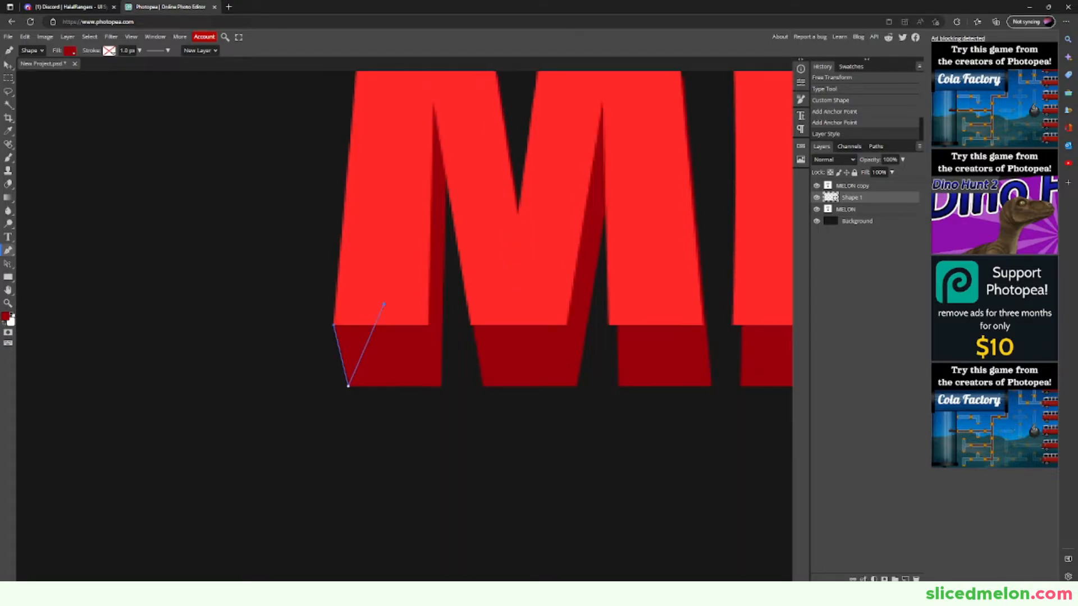
pyautogui.press('Escape')
pyautogui.click(620, 387)
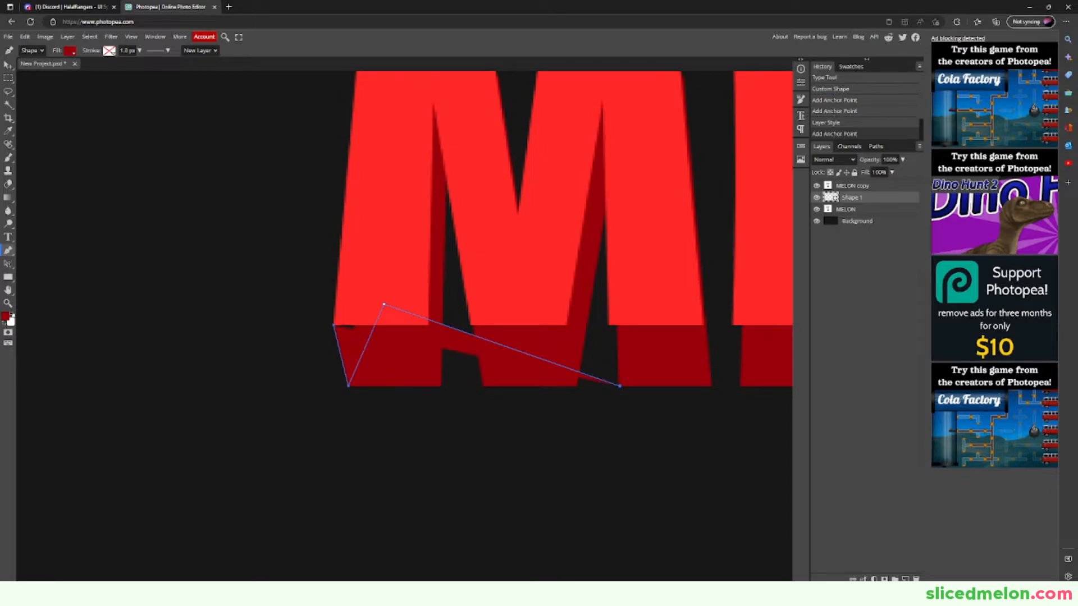
pyautogui.hotkey('ctrl', 'z')
pyautogui.press('Escape')
# Step: On a new layer, draw a dark red triangle bridging the lower-left corner of the M's right leg to its depth copy
pyautogui.hotkey('ctrl', 'shift', 'n')
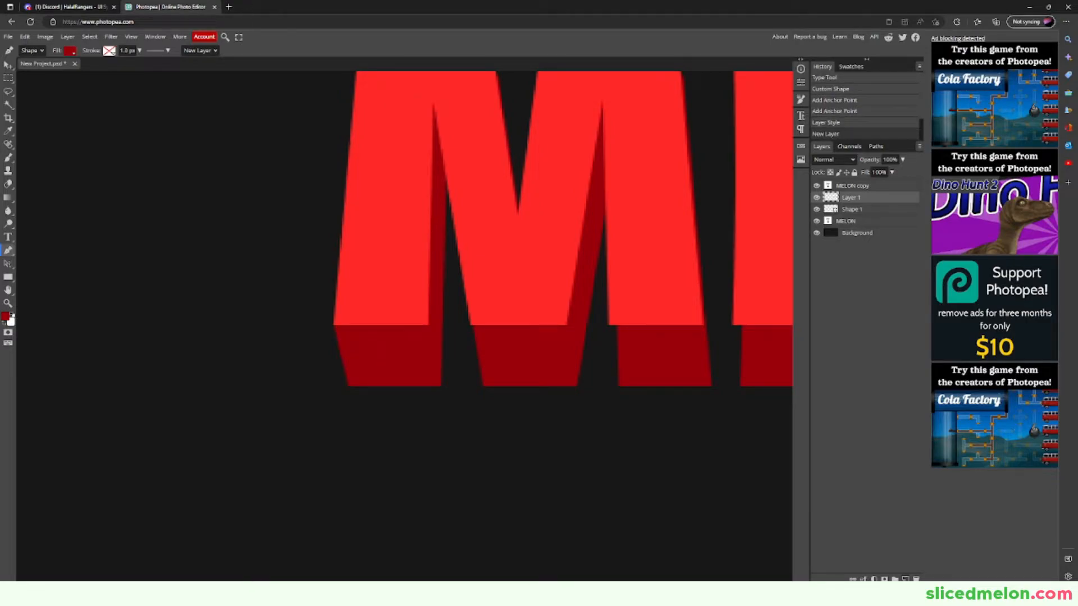
pyautogui.click(608, 324)
pyautogui.click(618, 386)
pyautogui.click(636, 324)
pyautogui.moveTo(637, 323); pyautogui.dragTo(263, 422)
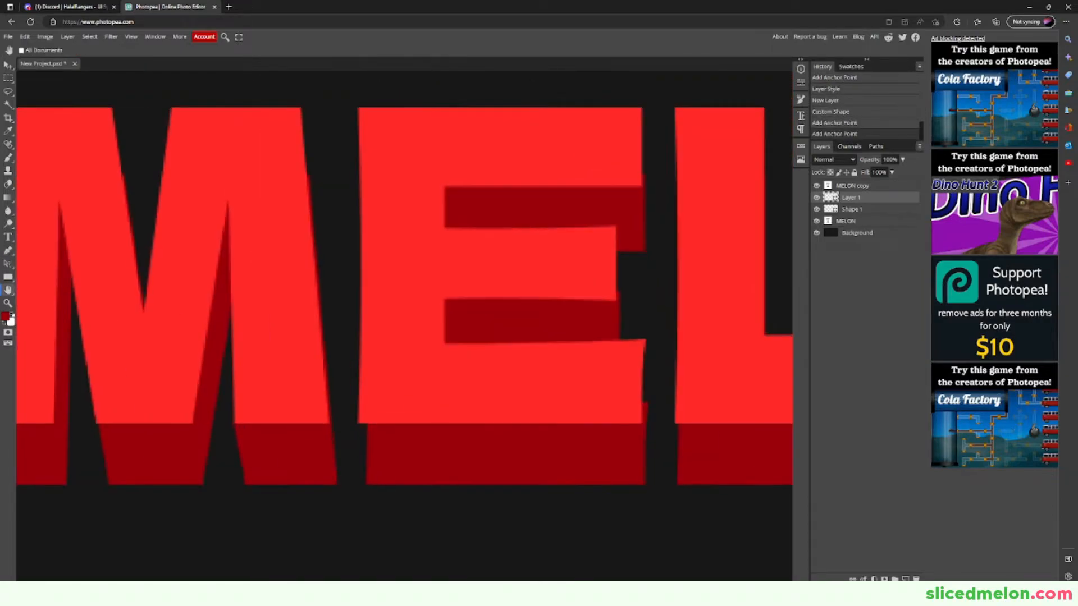
# Step: On a new layer, draw a dark red Pen shape closing the gaps at the E's lower-left corner and the ends of its arms
pyautogui.hotkey('ctrl', 'shift', 'n')
pyautogui.click(358, 381)
pyautogui.click(366, 443)
pyautogui.click(394, 365)
pyautogui.click(646, 361)
pyautogui.click(645, 301)
pyautogui.click(619, 248)
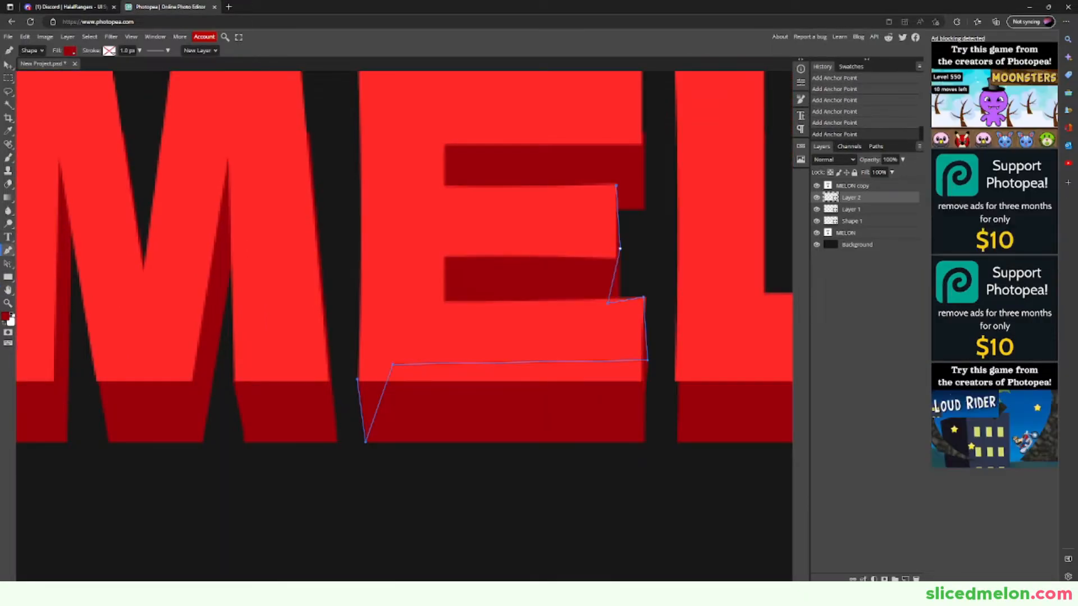
pyautogui.scroll(4, 619, 248)
pyautogui.click(646, 361)
pyautogui.click(642, 234)
# Step: On a new layer, draw a dark red Pen shape closing the gaps at the L's lower-left corner and the end of its foot
pyautogui.scroll(-2, 617, 281)
pyautogui.hotkey('ctrl', 'shift', 'n')
pyautogui.click(675, 464)
pyautogui.click(677, 526)
pyautogui.click(706, 447)
pyautogui.scroll(-5, 701, 444)
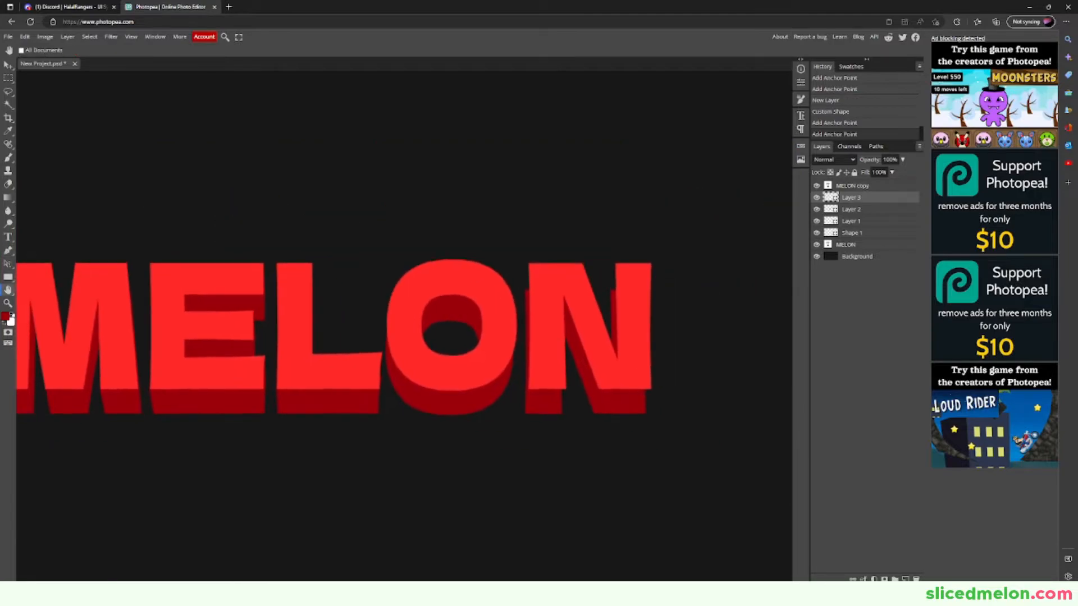
pyautogui.scroll(6, 432, 353)
pyautogui.click(336, 478)
pyautogui.click(341, 400)
pyautogui.click(300, 425)
pyautogui.scroll(-3, 400, 327)
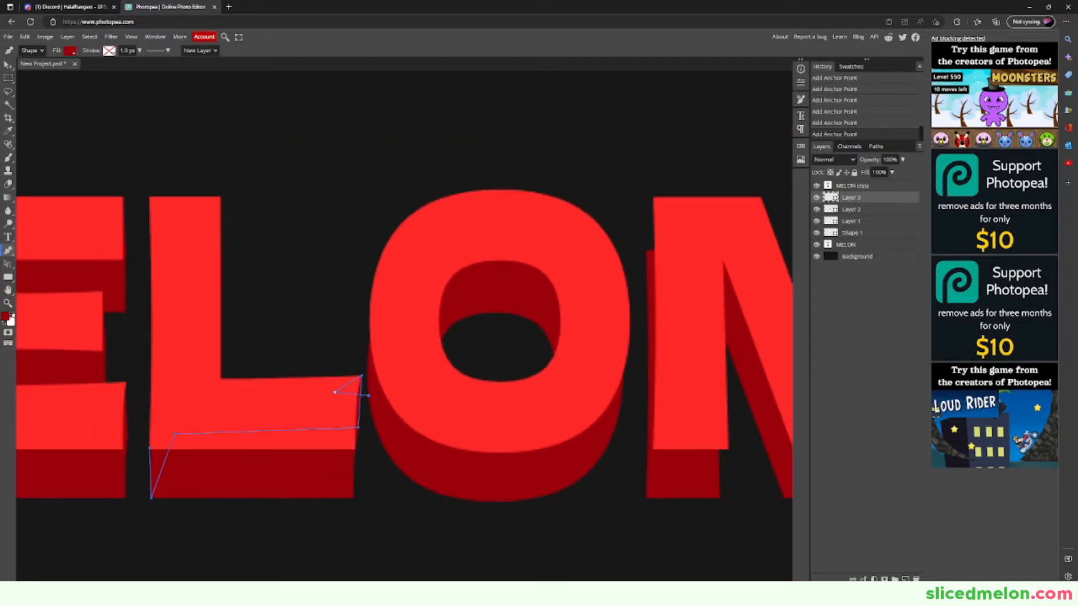
# Step: On new layers, draw curved dark red shapes bridging the O's left and right sides to its depth copy
pyautogui.hotkey('ctrl', 'shift', 'n')
pyautogui.click(369, 318)
pyautogui.click(368, 414)
pyautogui.moveTo(626, 296); pyautogui.dragTo(607, 217)
pyautogui.hotkey('ctrl', 'z')
pyautogui.hotkey('ctrl', 'z')
pyautogui.moveTo(387, 433); pyautogui.dragTo(419, 481)
pyautogui.hotkey('ctrl', 'shift', 'n')
pyautogui.click(629, 337)
pyautogui.moveTo(615, 427); pyautogui.dragTo(604, 466)
# Step: On a new layer, draw a dark red shape joining the front corners of the N's left stem to its depth copy
pyautogui.hotkey('ctrl', 'shift', 'n')
pyautogui.click(647, 251)
pyautogui.click(653, 197)
pyautogui.click(717, 269)
pyautogui.click(659, 272)
pyautogui.click(719, 498)
pyautogui.click(729, 449)
pyautogui.click(647, 251)
# Step: On a new layer, draw a small dark red shape filling the gap at the lower-right corner of the N's left stem
pyautogui.hotkey('ctrl', '-')
pyautogui.hotkey('ctrl', 'shift', 'n')
pyautogui.click(619, 437)
pyautogui.click(640, 455)
pyautogui.click(647, 420)
pyautogui.click(647, 416)
pyautogui.hotkey('ctrl', 'z')
# Step: On new layers, draw dark red triangles bridging the upper-left corner of the N's right stem to its depth copy
pyautogui.hotkey('ctrl', 'shift', 'n')
pyautogui.click(715, 270)
pyautogui.click(721, 230)
pyautogui.click(723, 271)
pyautogui.click(714, 270)
pyautogui.hotkey('ctrl', 'shift', 'n')
pyautogui.click(722, 230)
pyautogui.click(714, 270)
pyautogui.click(721, 272)
# Step: On a new layer, draw a dark red triangle closing the gap at the N's lower-right corner
pyautogui.hotkey('ctrl', 'shift', 'n')
pyautogui.click(766, 455)
pyautogui.click(775, 418)
pyautogui.click(765, 418)
# Step: Rasterize all the filler shape layers together with the lower MELON layer and merge them into one layer
pyautogui.hotkey('ctrl', '-')
pyautogui.hotkey('ctrl', '-')
pyautogui.hotkey('ctrl', '-')
pyautogui.hotkey('ctrl', '-')
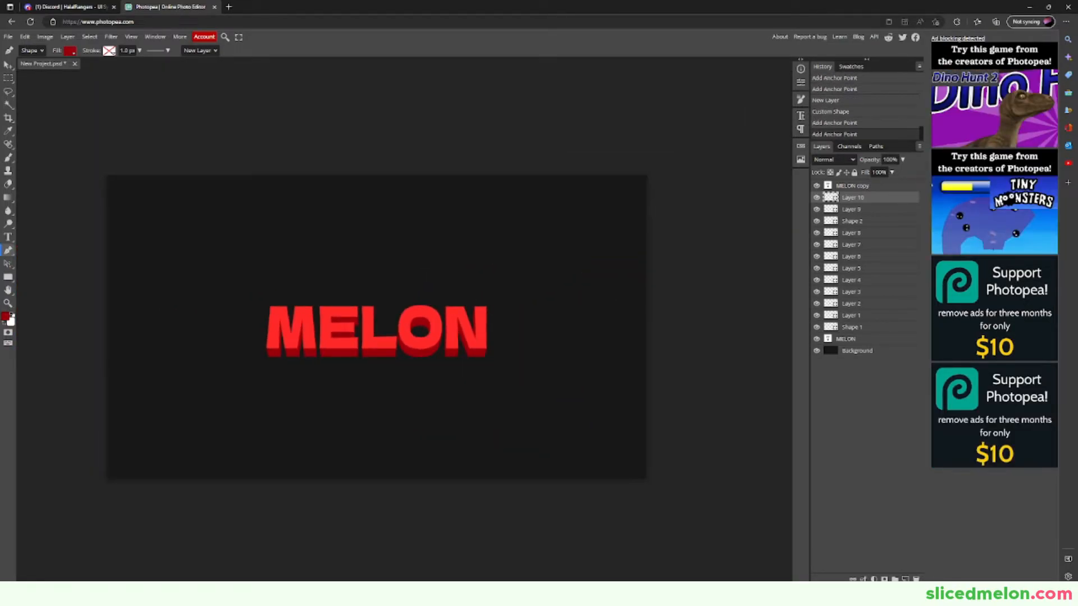
pyautogui.hotkey('ctrl', '+')
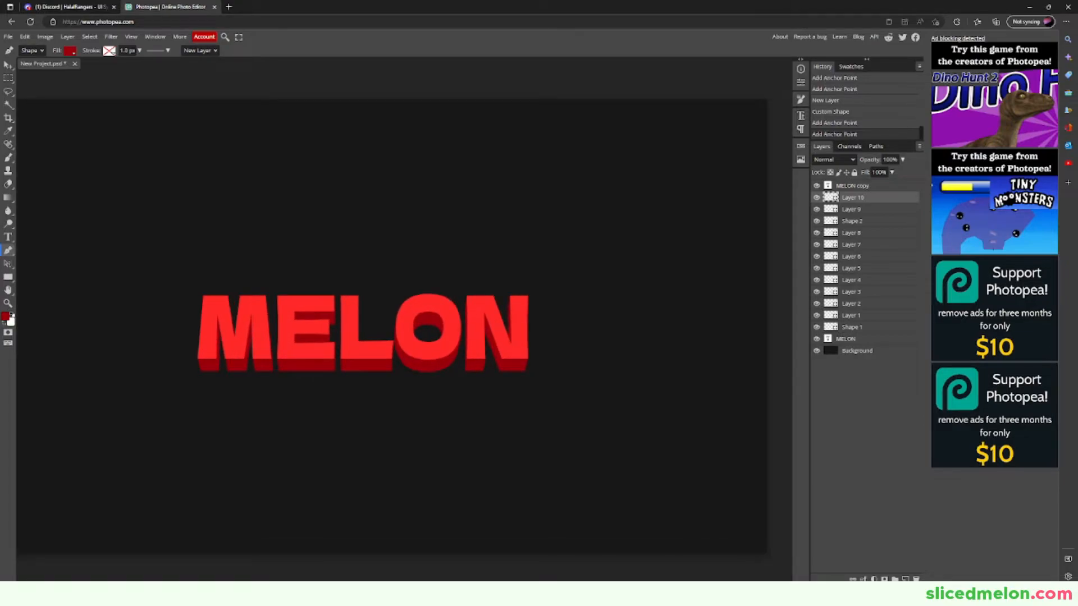
pyautogui.keyDown('shift'); pyautogui.click(828, 339); pyautogui.keyUp('shift')
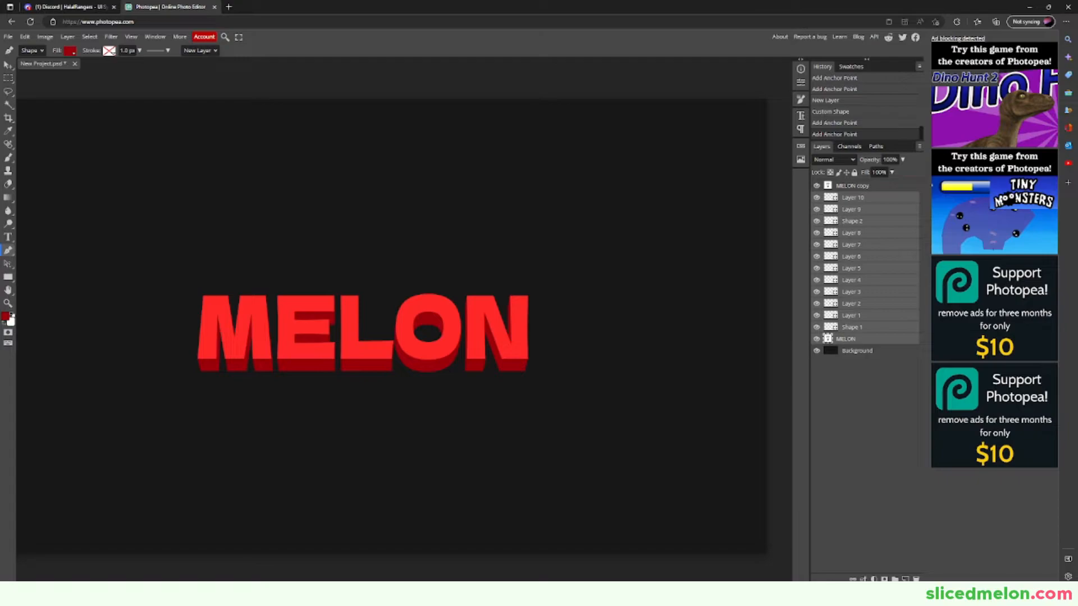
pyautogui.click(829, 197)
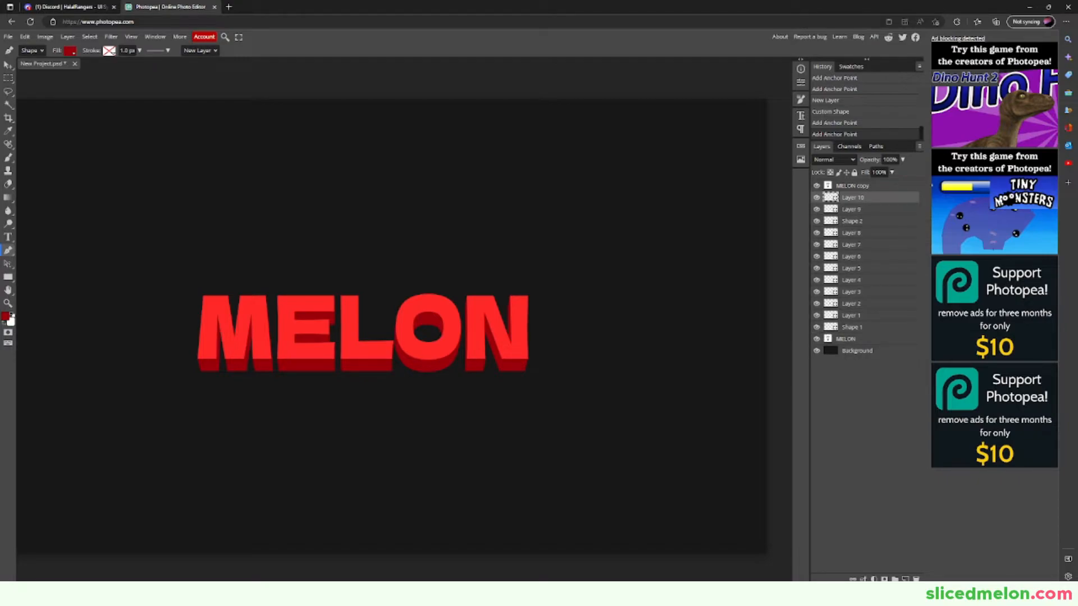
pyautogui.keyDown('shift'); pyautogui.click(828, 339); pyautogui.keyUp('shift')
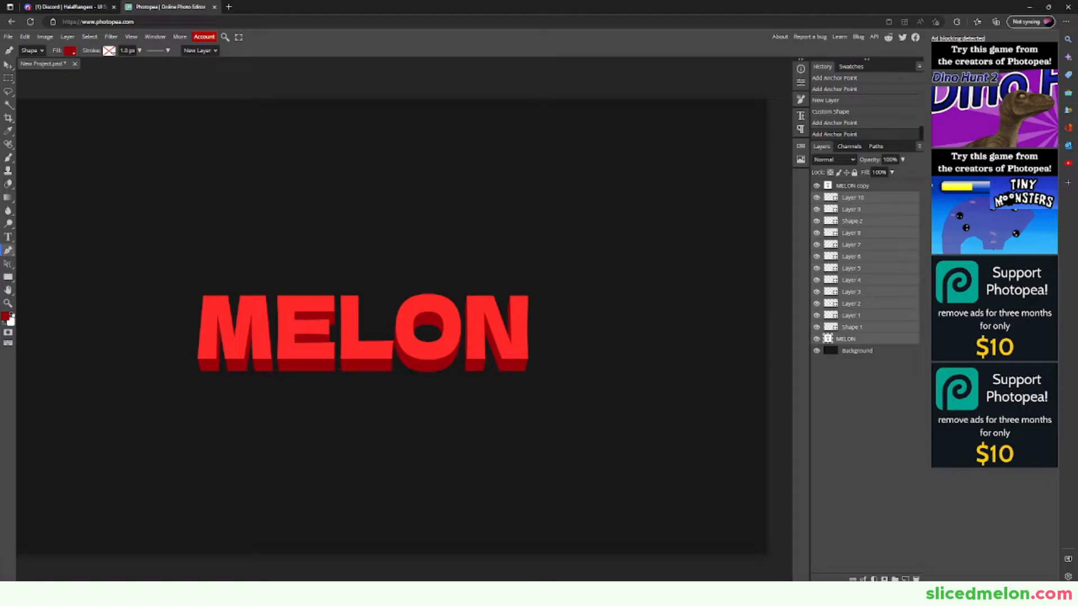
pyautogui.rightClick(841, 324)
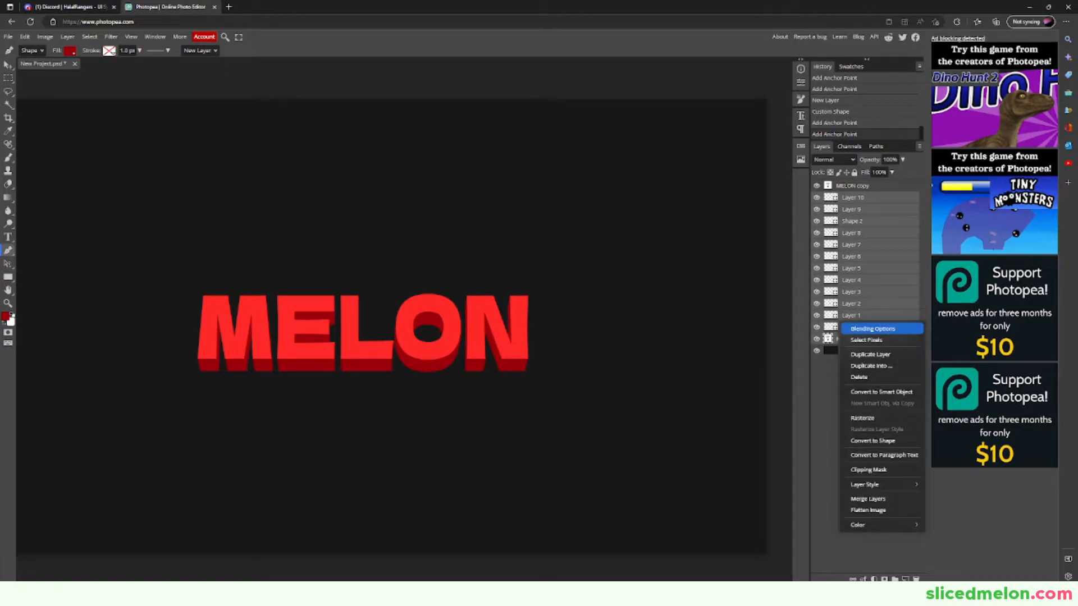
pyautogui.click(863, 417)
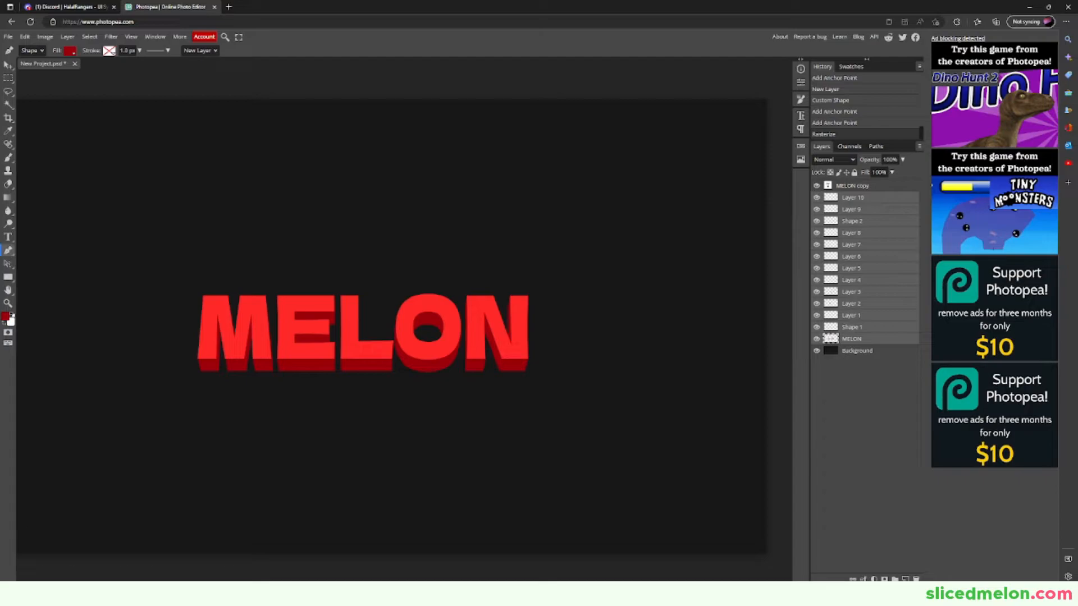
pyautogui.hotkey('ctrl', 'e')
pyautogui.scroll(3, 391, 326)
pyautogui.scroll(-9, 391, 326)
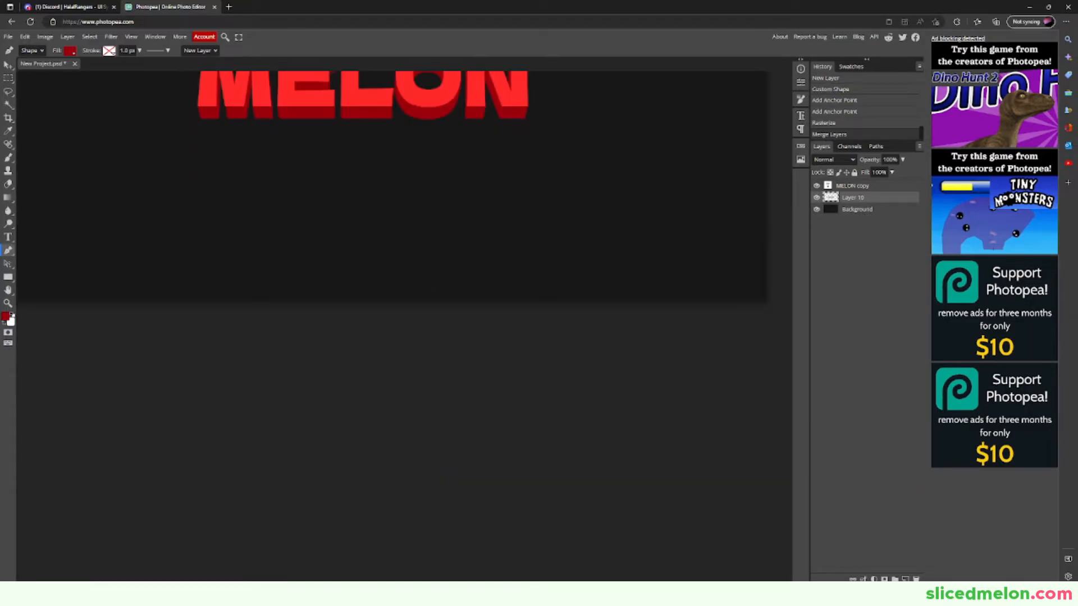
# Step: Try moving the merged dark red depth layer slightly, and undo the move
pyautogui.scroll(4, 391, 326)
pyautogui.click(8, 66)
pyautogui.moveTo(365, 269); pyautogui.dragTo(359, 276)
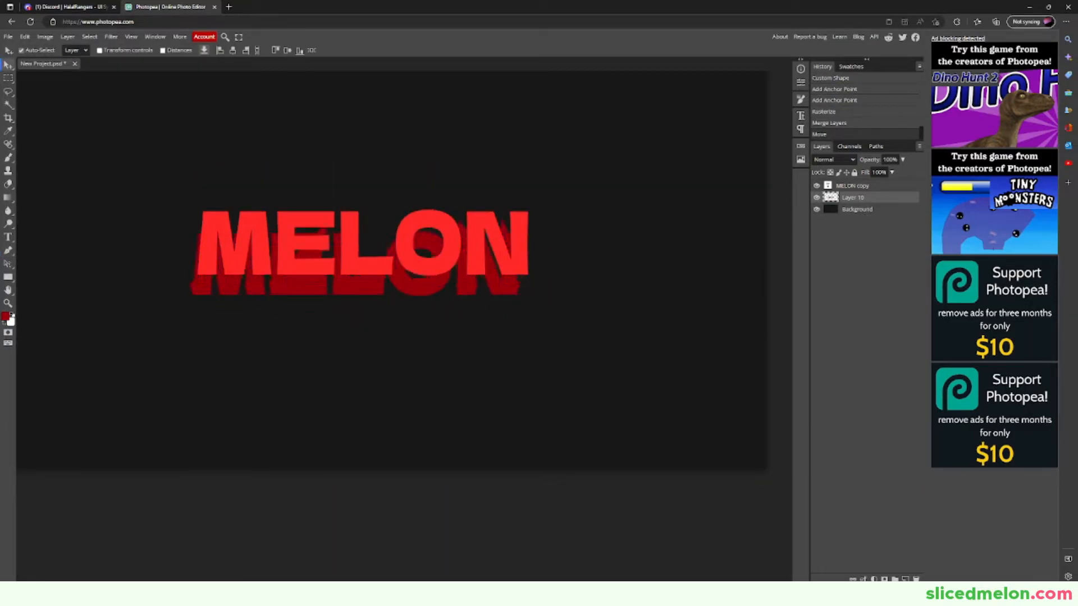
pyautogui.hotkey('ctrl', 'z')
pyautogui.scroll(2, 365, 269)
pyautogui.scroll(-1, 365, 270)
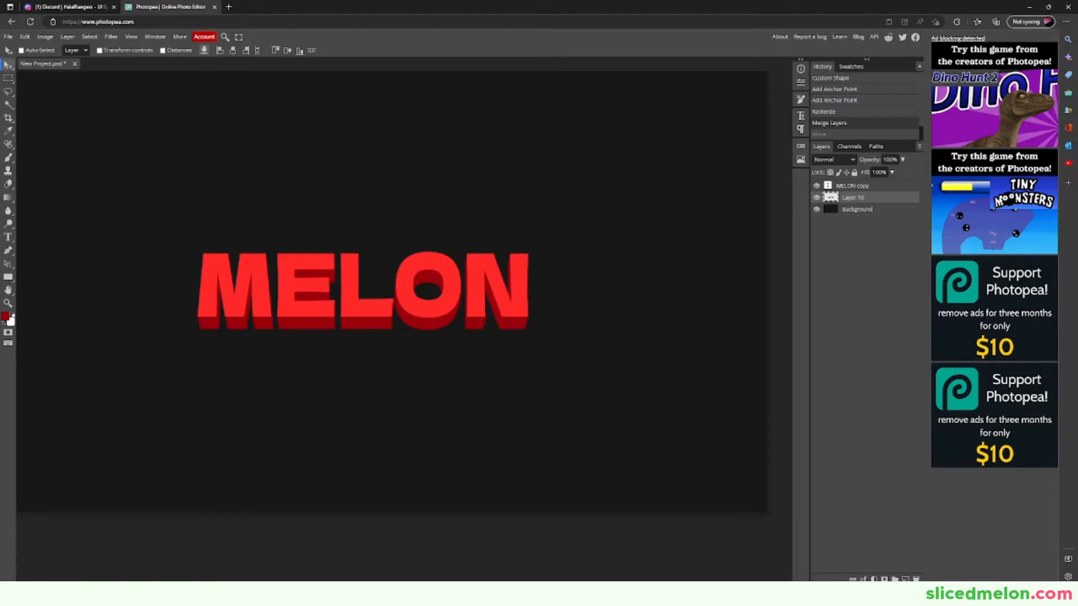
# Step: Add a new layer above the merged depth layer and clip it to that layer
pyautogui.click(905, 578)
pyautogui.rightClick(859, 196)
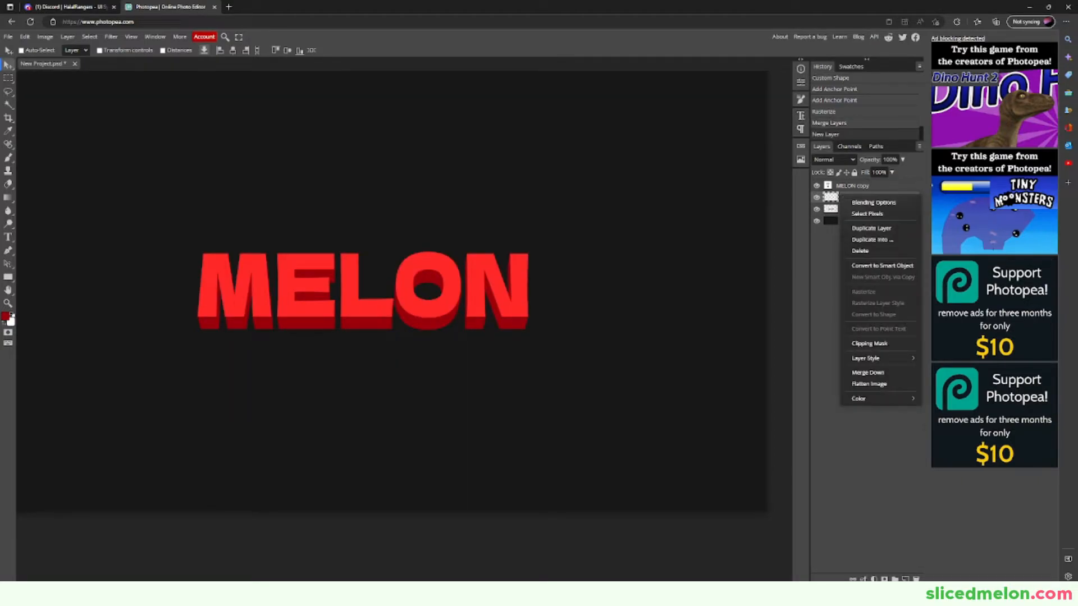
pyautogui.click(870, 343)
pyautogui.press('space')
pyautogui.moveTo(393, 292); pyautogui.dragTo(529, 294)
# Step: Set the foreground colour to white and activate the Brush tool for the clipped layer
pyautogui.click(5, 316)
pyautogui.click(65, 107)
pyautogui.click(244, 117)
pyautogui.press('b')
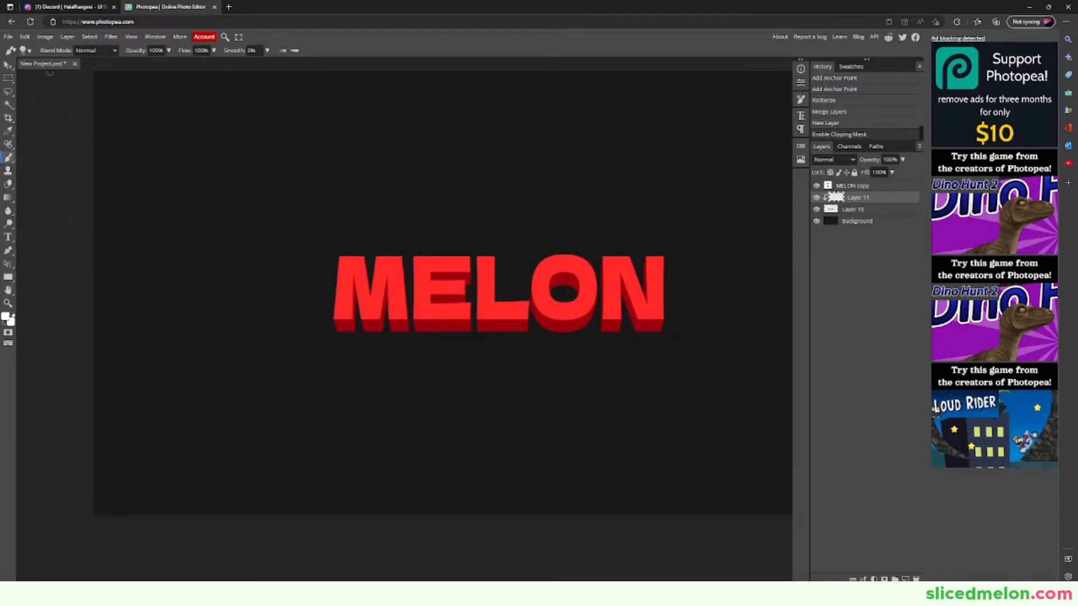
# Step: Choose the soft round brush with 0% hardness, try a stroke on the M and undo it, and make the brush smaller
pyautogui.click(24, 50)
pyautogui.click(28, 106)
pyautogui.moveTo(79, 75)
pyautogui.mouseDown()
pyautogui.moveTo(107, 74)
pyautogui.moveTo(87, 74)
pyautogui.mouseUp()
pyautogui.moveTo(338, 310); pyautogui.dragTo(345, 316)
pyautogui.hotkey('ctrl', 'z')
pyautogui.press('[')
pyautogui.press('[')
pyautogui.press('[')
pyautogui.press('[')
pyautogui.press('[')
pyautogui.press('[')
pyautogui.press('[')
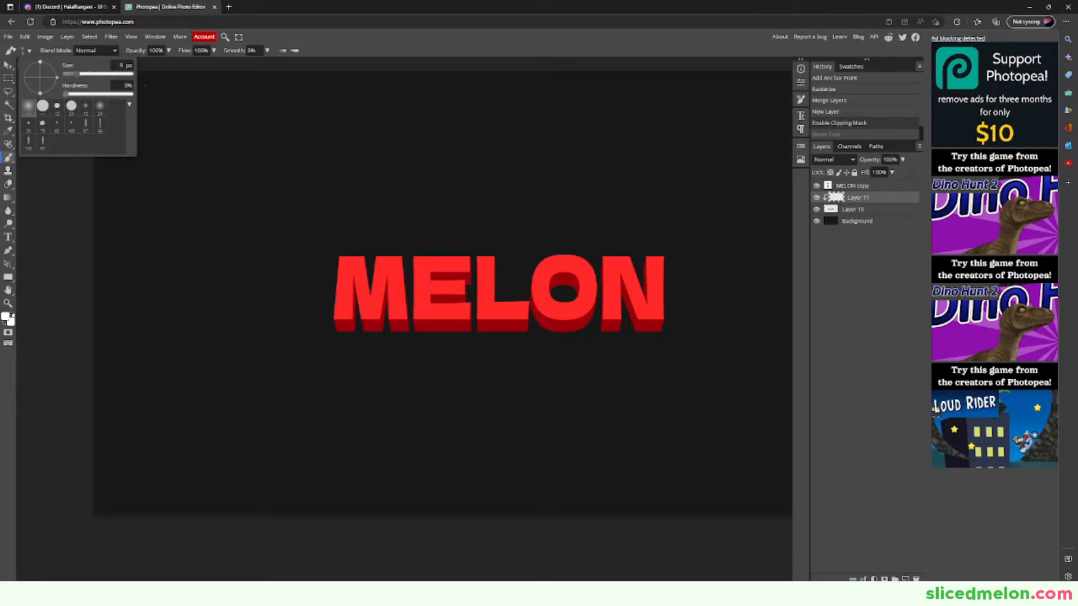
pyautogui.press(']')
pyautogui.press(']')
# Step: Brush white highlights on the depth layer along the edges directly beneath every MELON letter and inside the letter openings
pyautogui.click(337, 320)
pyautogui.moveTo(341, 320)
pyautogui.mouseDown()
pyautogui.moveTo(353, 282)
pyautogui.moveTo(371, 317)
pyautogui.mouseUp()
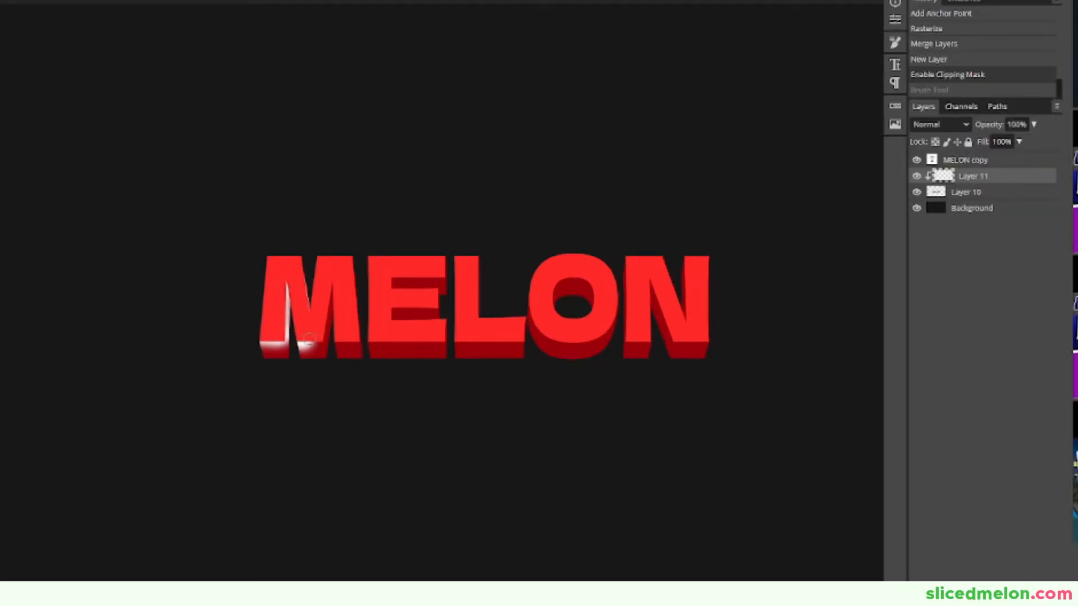
pyautogui.moveTo(310, 340)
pyautogui.mouseDown()
pyautogui.moveTo(326, 332)
pyautogui.moveTo(330, 276)
pyautogui.moveTo(352, 339)
pyautogui.moveTo(445, 338)
pyautogui.mouseUp()
pyautogui.moveTo(393, 314)
pyautogui.mouseDown()
pyautogui.moveTo(431, 314)
pyautogui.moveTo(439, 293)
pyautogui.moveTo(404, 272)
pyautogui.moveTo(451, 273)
pyautogui.mouseUp()
pyautogui.moveTo(456, 337); pyautogui.dragTo(511, 339)
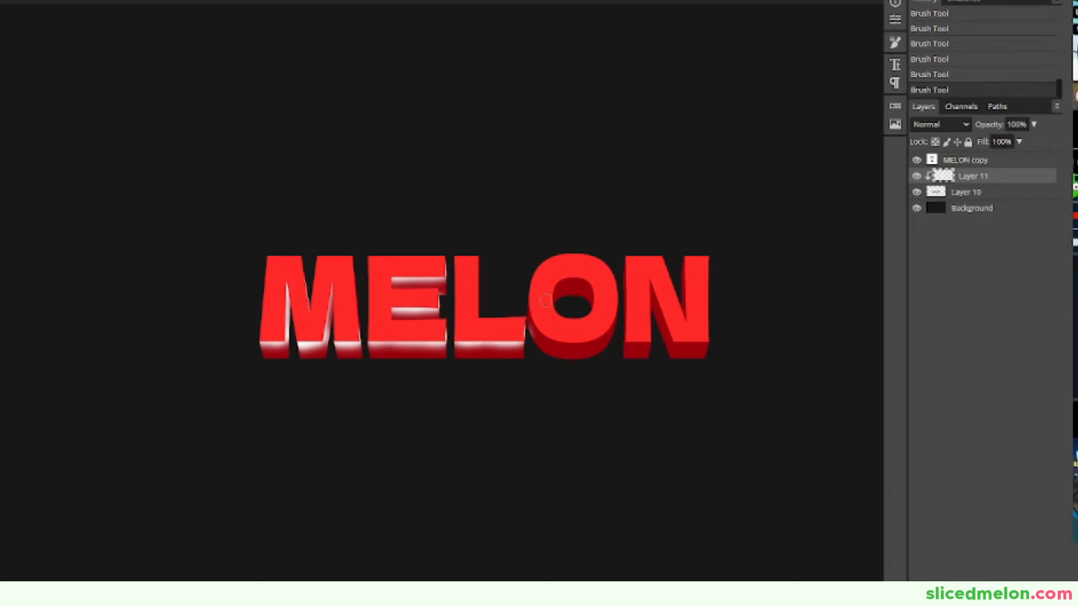
pyautogui.moveTo(545, 290)
pyautogui.mouseDown()
pyautogui.moveTo(579, 281)
pyautogui.moveTo(593, 291)
pyautogui.mouseUp()
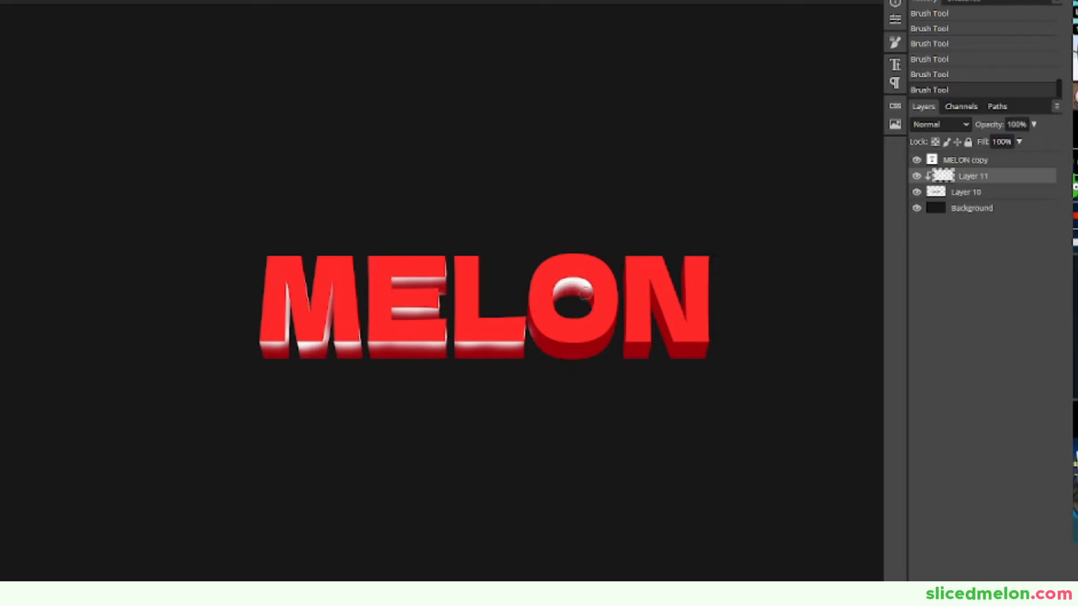
pyautogui.moveTo(536, 311)
pyautogui.mouseDown()
pyautogui.moveTo(548, 337)
pyautogui.moveTo(568, 346)
pyautogui.moveTo(600, 340)
pyautogui.moveTo(616, 303)
pyautogui.mouseUp()
pyautogui.moveTo(623, 343)
pyautogui.mouseDown()
pyautogui.moveTo(640, 348)
pyautogui.moveTo(649, 327)
pyautogui.moveTo(626, 294)
pyautogui.moveTo(628, 266)
pyautogui.moveTo(674, 331)
pyautogui.moveTo(705, 345)
pyautogui.mouseUp()
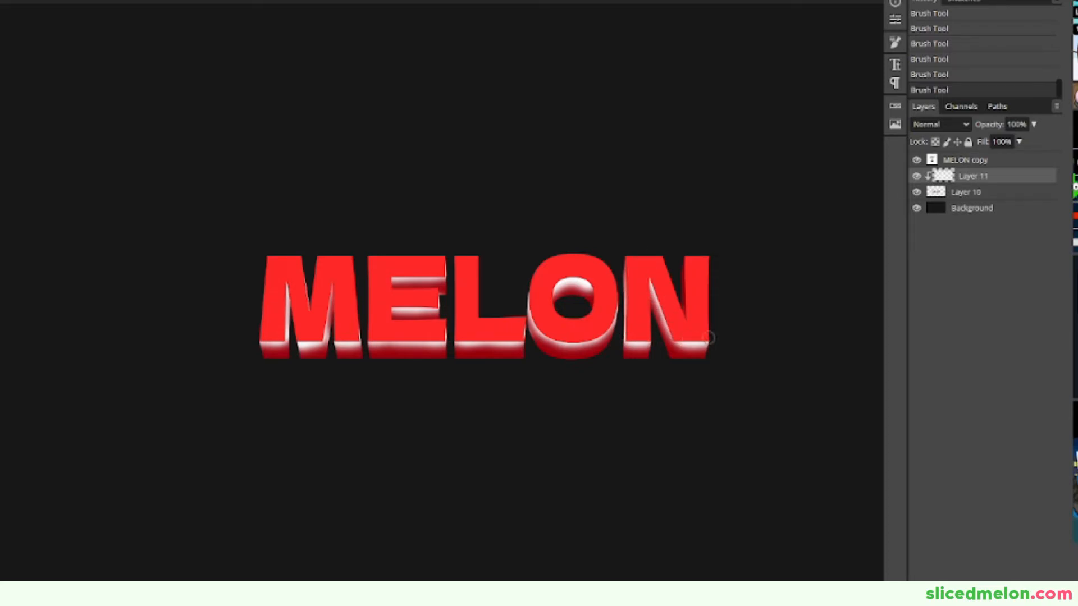
# Step: Set the clipped white highlight layer's blend mode to Overlay and its opacity to 50%
pyautogui.scroll(-3, 684, 327)
pyautogui.scroll(1, 684, 327)
pyautogui.click(940, 124)
pyautogui.click(936, 300)
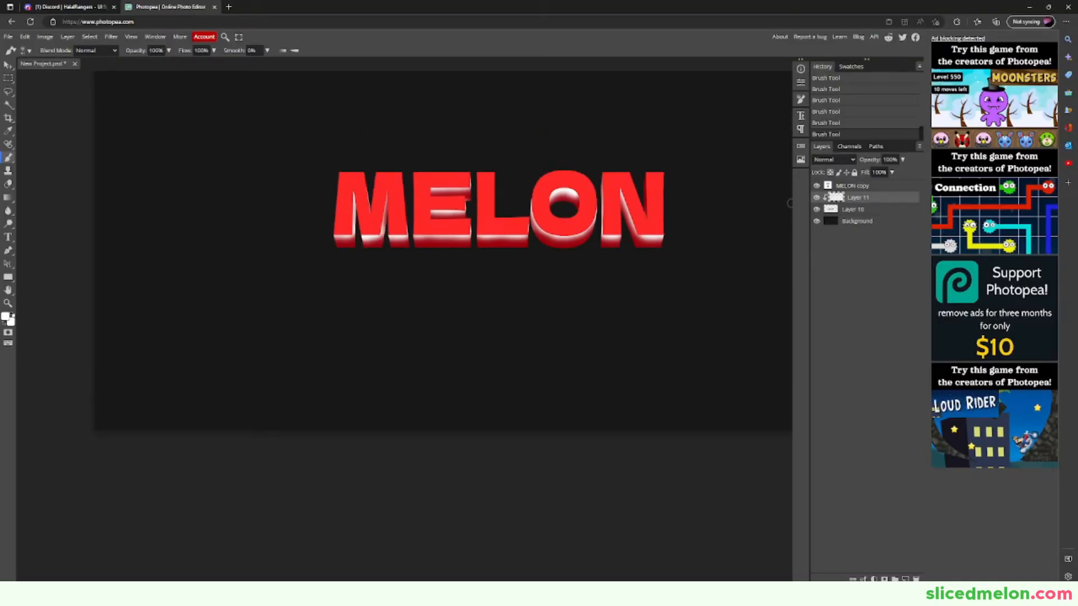
pyautogui.click(903, 160)
pyautogui.moveTo(901, 173); pyautogui.dragTo(883, 172)
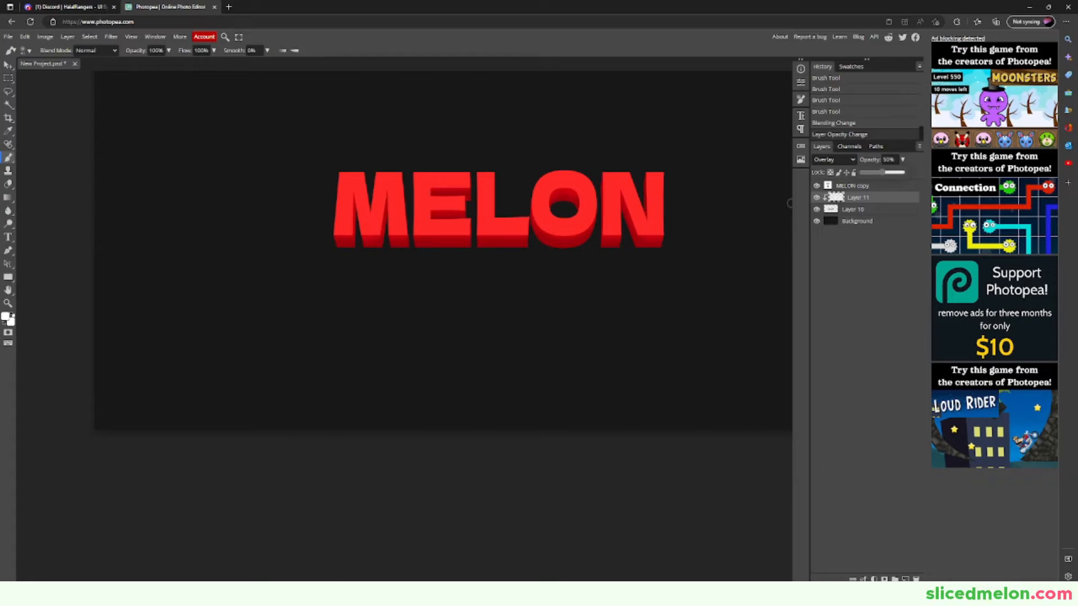
# Step: Add a new clipped layer above the highlight layer and set the foreground colour to black
pyautogui.hotkey('ctrl', 'shift', 'n')
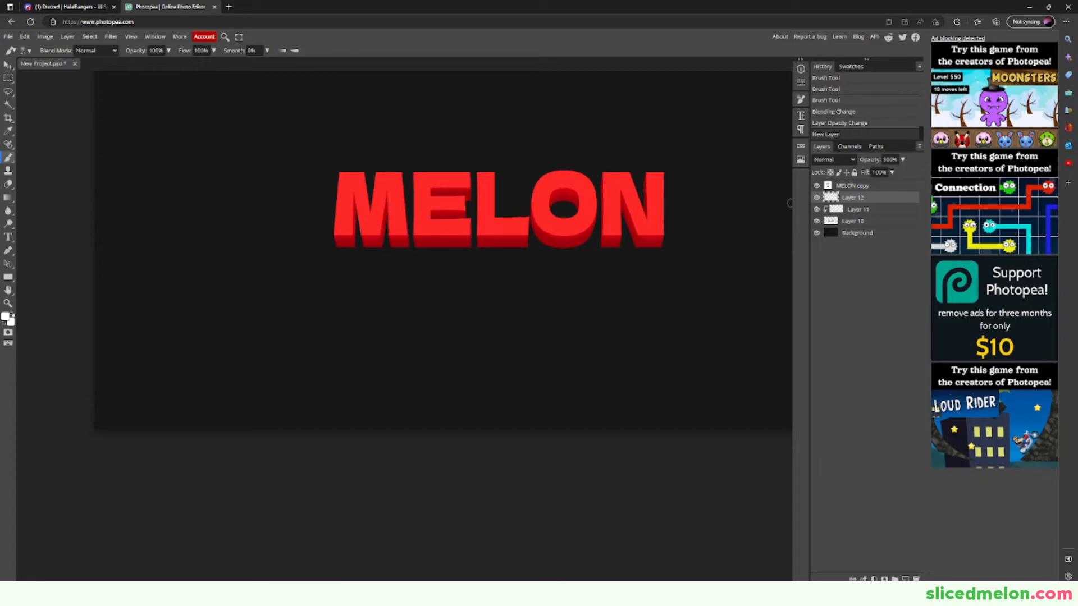
pyautogui.rightClick(837, 197)
pyautogui.click(859, 349)
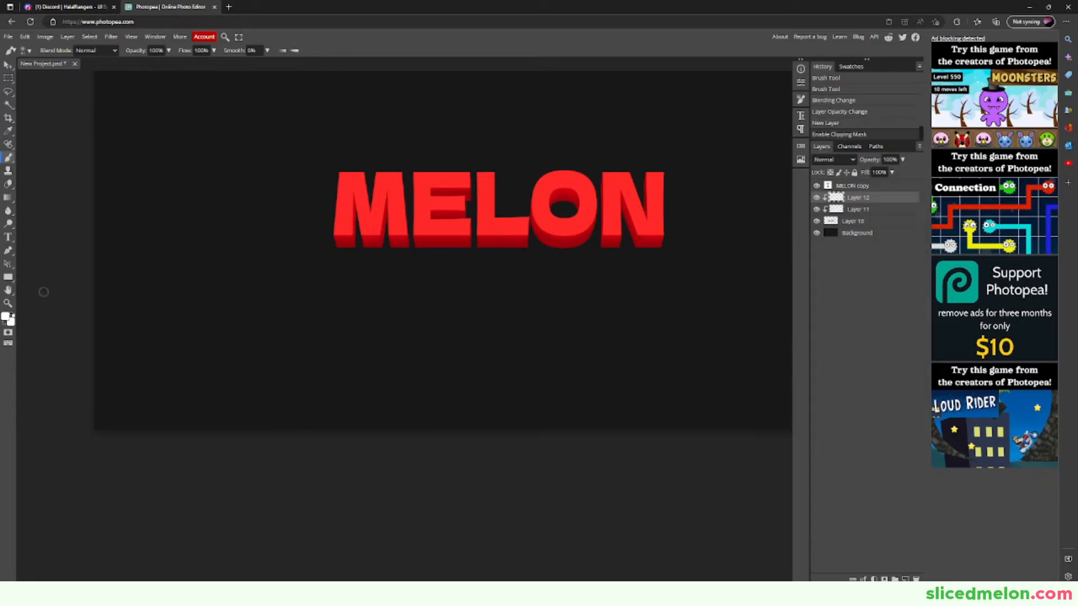
pyautogui.click(6, 317)
pyautogui.click(68, 217)
pyautogui.press('Return')
# Step: Brush black shadows along the lower depth edges of all the letters and inside the openings of the E, O and N
pyautogui.moveTo(328, 242)
pyautogui.mouseDown()
pyautogui.moveTo(350, 249)
pyautogui.moveTo(339, 237)
pyautogui.moveTo(343, 248)
pyautogui.moveTo(325, 248)
pyautogui.moveTo(415, 249)
pyautogui.mouseUp()
pyautogui.hotkey('ctrl', 'z')
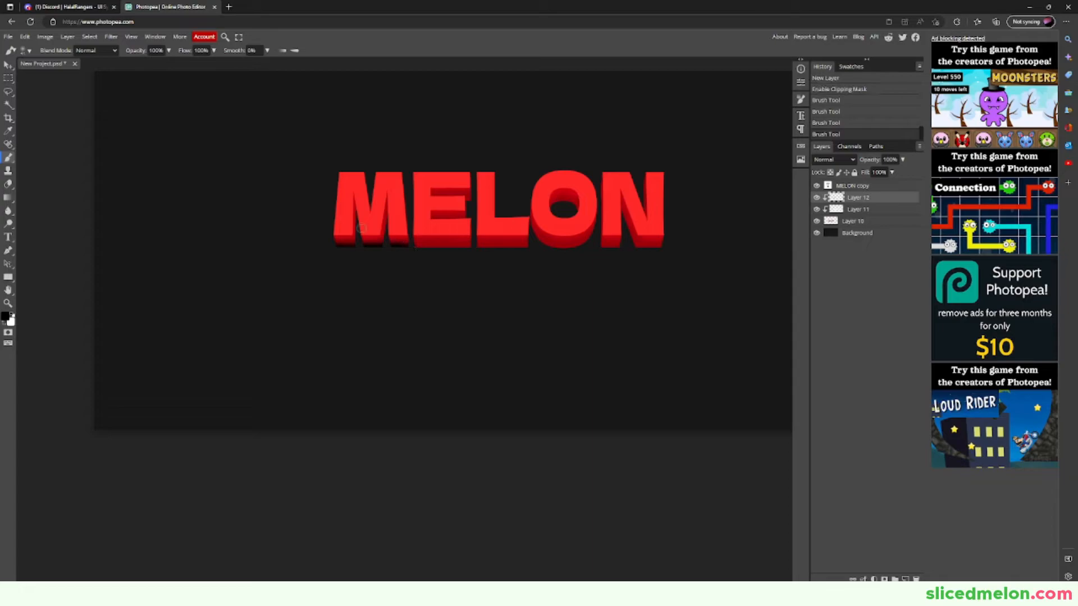
pyautogui.moveTo(362, 226)
pyautogui.mouseDown()
pyautogui.moveTo(390, 239)
pyautogui.moveTo(530, 235)
pyautogui.moveTo(554, 247)
pyautogui.moveTo(650, 249)
pyautogui.mouseUp()
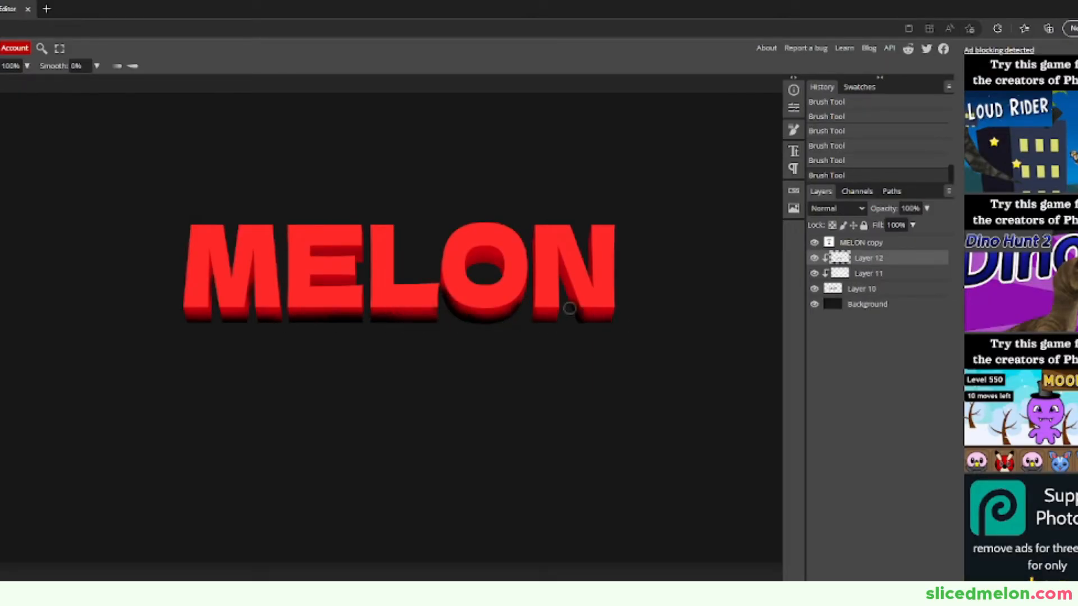
pyautogui.moveTo(569, 308); pyautogui.dragTo(591, 252)
pyautogui.moveTo(471, 263)
pyautogui.mouseDown()
pyautogui.moveTo(496, 271)
pyautogui.moveTo(477, 262)
pyautogui.mouseUp()
pyautogui.moveTo(317, 257); pyautogui.dragTo(360, 257)
pyautogui.scroll(3, 437, 282)
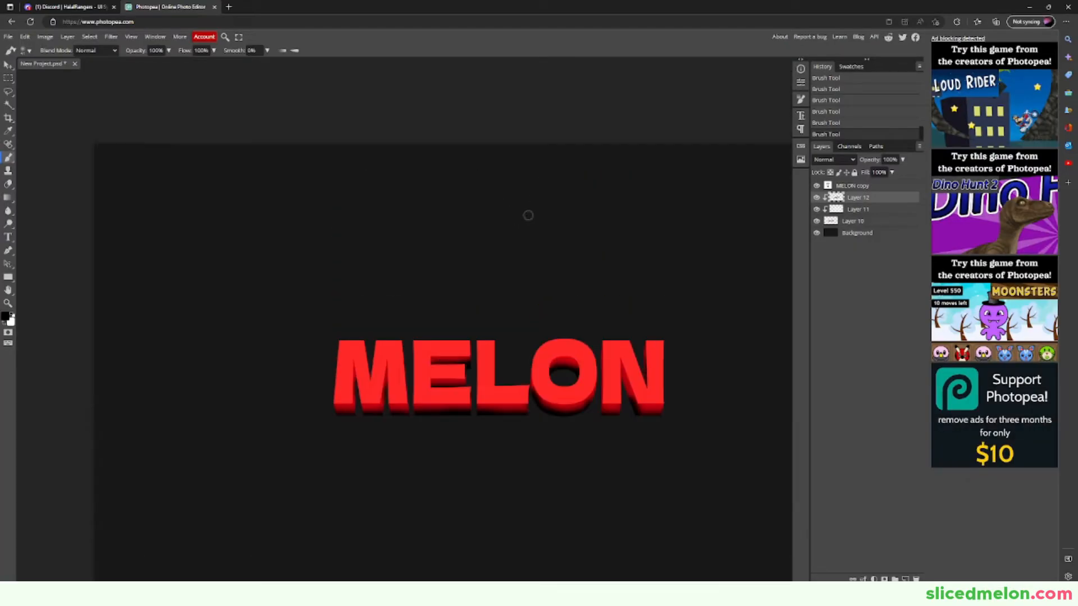
# Step: Set the black shadow layer's blend mode to Overlay and its opacity to 50%
pyautogui.scroll(-3, 528, 215)
pyautogui.click(834, 159)
pyautogui.click(825, 288)
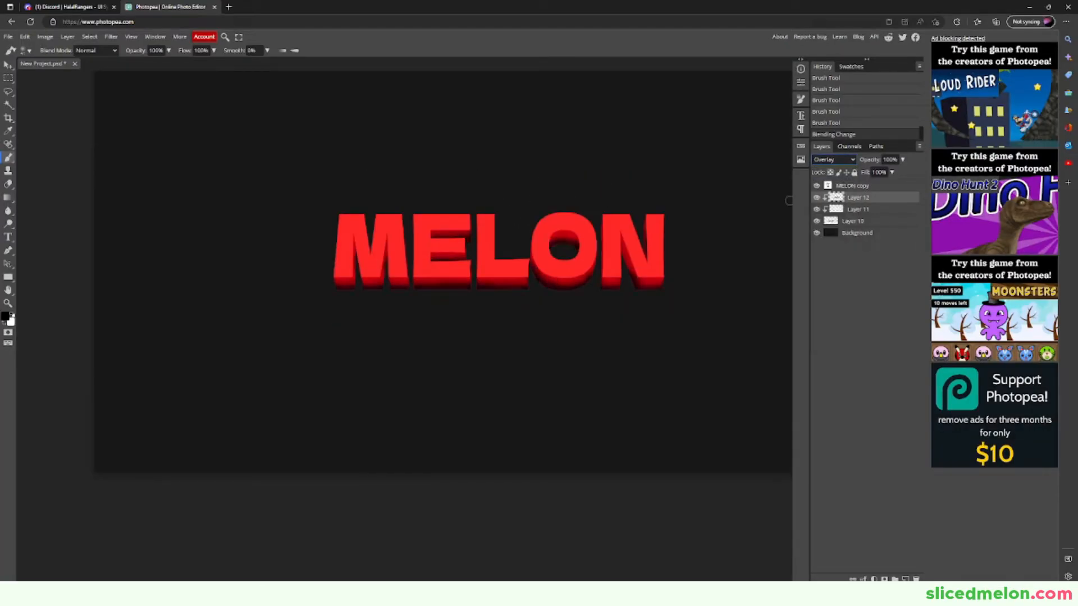
pyautogui.click(903, 159)
pyautogui.moveTo(900, 173); pyautogui.dragTo(882, 173)
# Step: Brush one more short black stroke at the O and merge the shadow and highlight layers with the depth layer
pyautogui.moveTo(561, 295); pyautogui.dragTo(567, 304)
pyautogui.scroll(1, 572, 287)
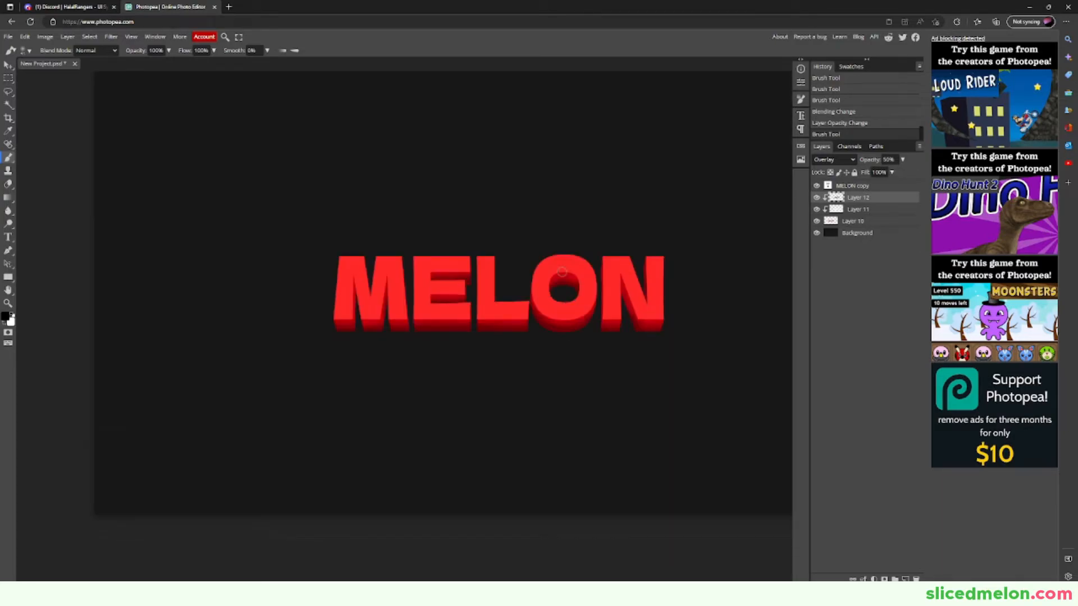
pyautogui.scroll(-2, 580, 255)
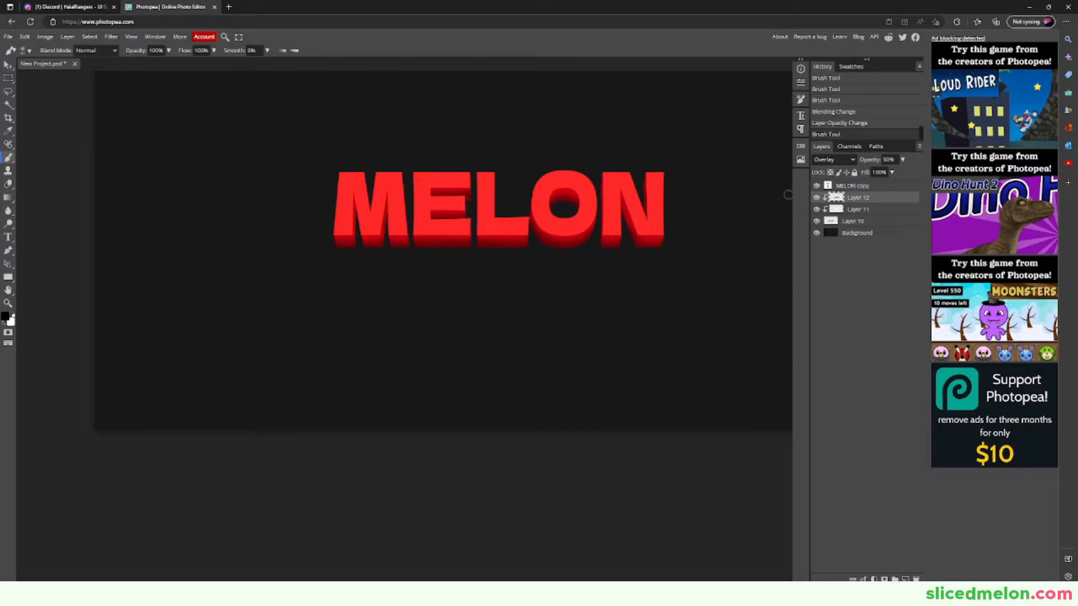
pyautogui.hotkey('ctrl', 'e')
pyautogui.scroll(1, 744, 219)
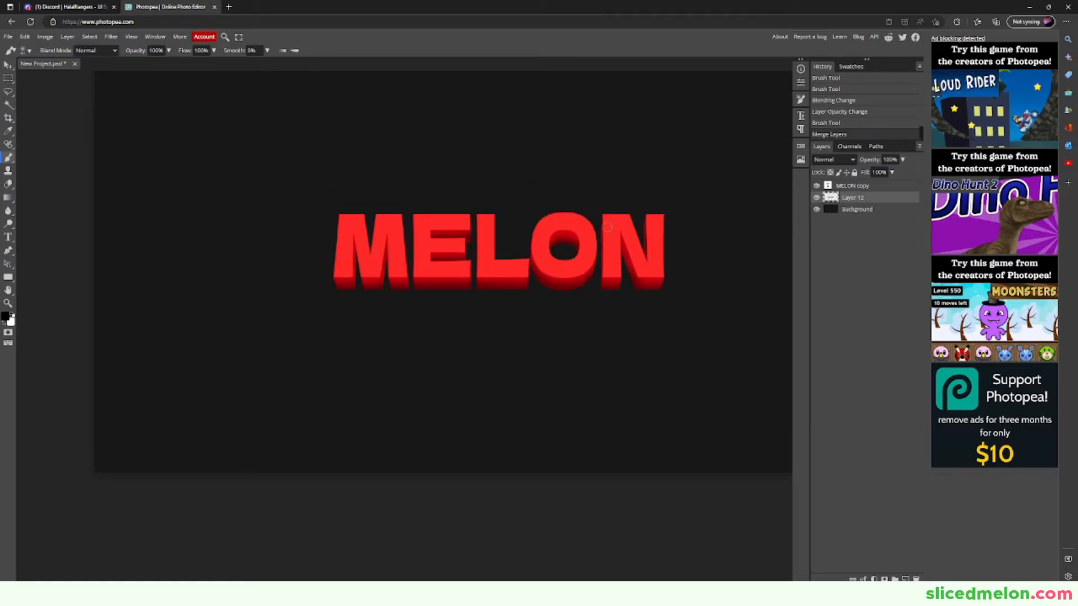
pyautogui.hotkey('ctrl', '+')
pyautogui.hotkey('ctrl', '-')
pyautogui.hotkey('ctrl', '-')
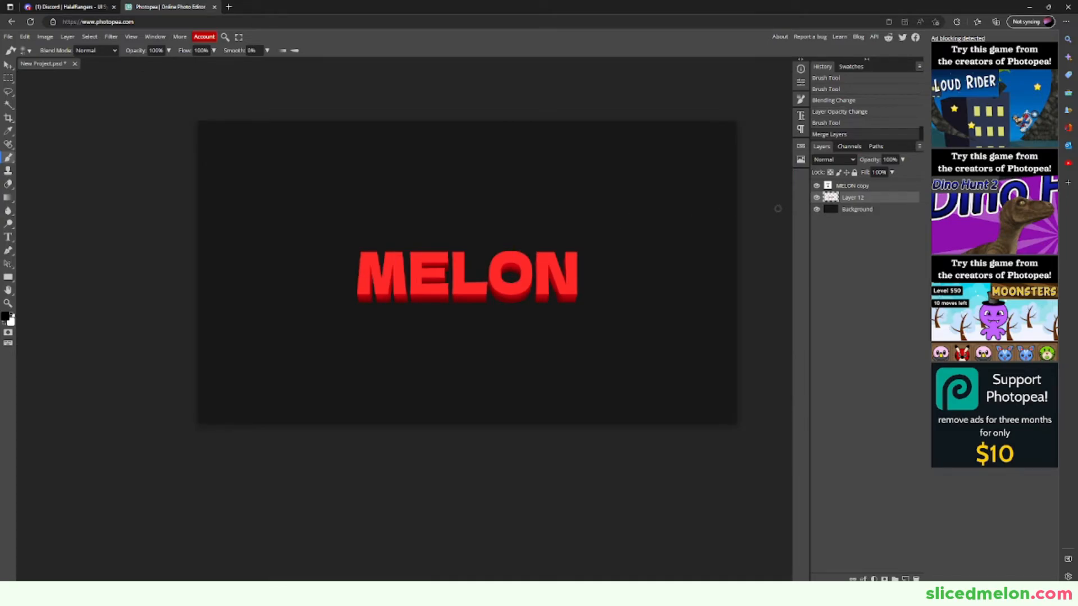
# Step: Apply a black-to-white linear Gradient Overlay to the MELON copy layer with Overlay blending and about 45% opacity
pyautogui.click(840, 186)
pyautogui.rightClick(841, 186)
pyautogui.click(867, 197)
pyautogui.click(101, 217)
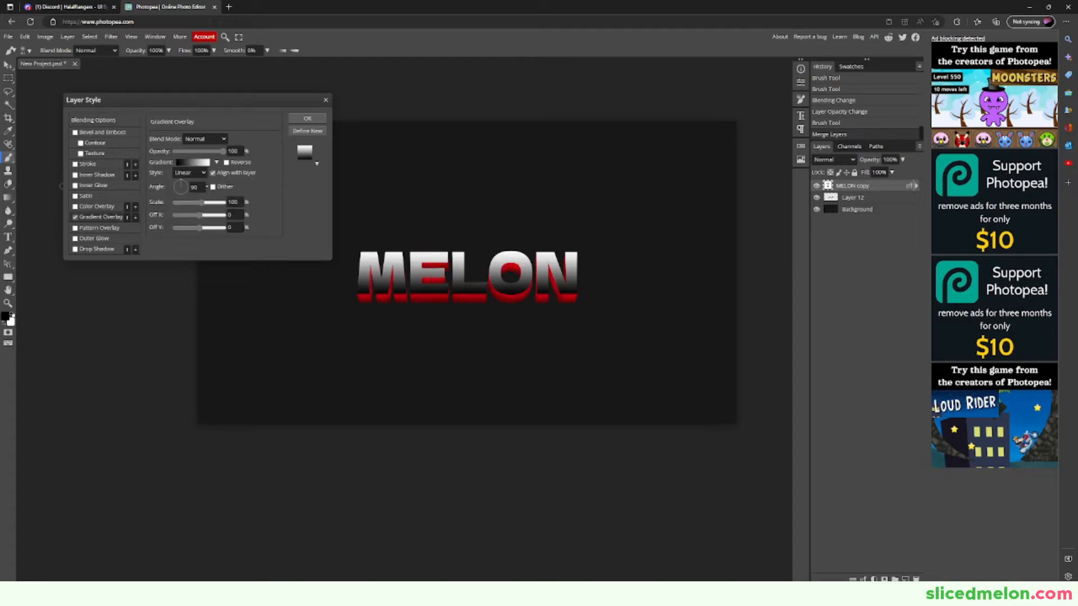
pyautogui.click(205, 139)
pyautogui.click(195, 268)
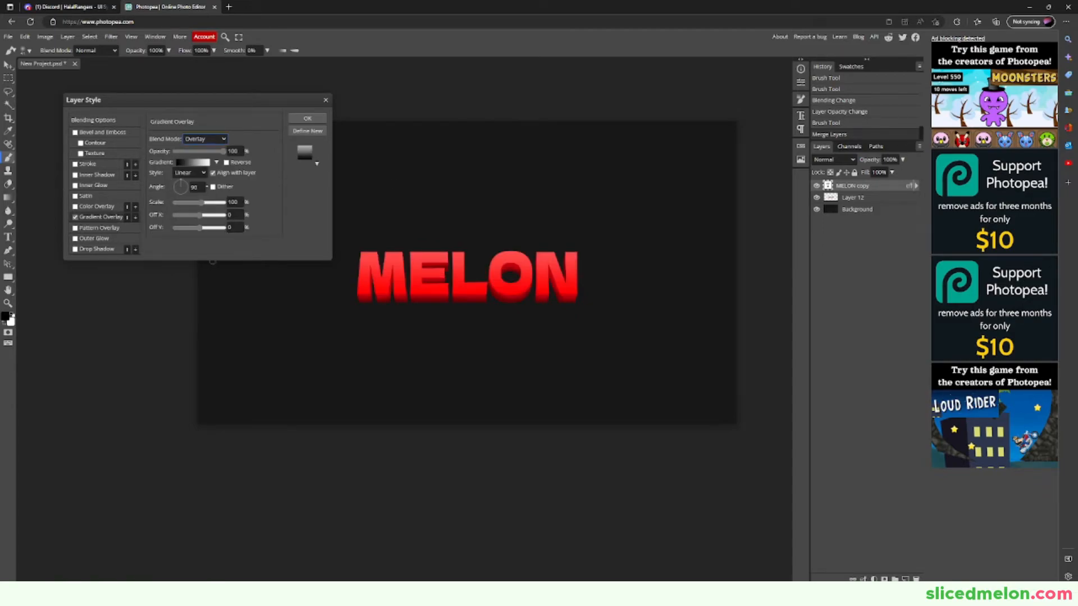
pyautogui.moveTo(223, 152); pyautogui.dragTo(197, 151)
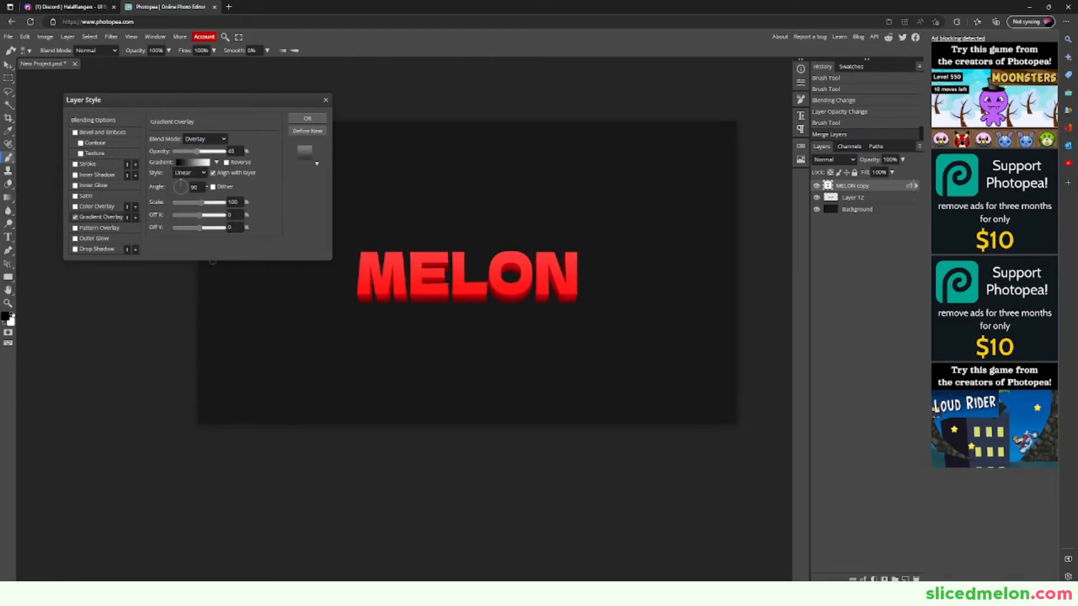
pyautogui.click(307, 118)
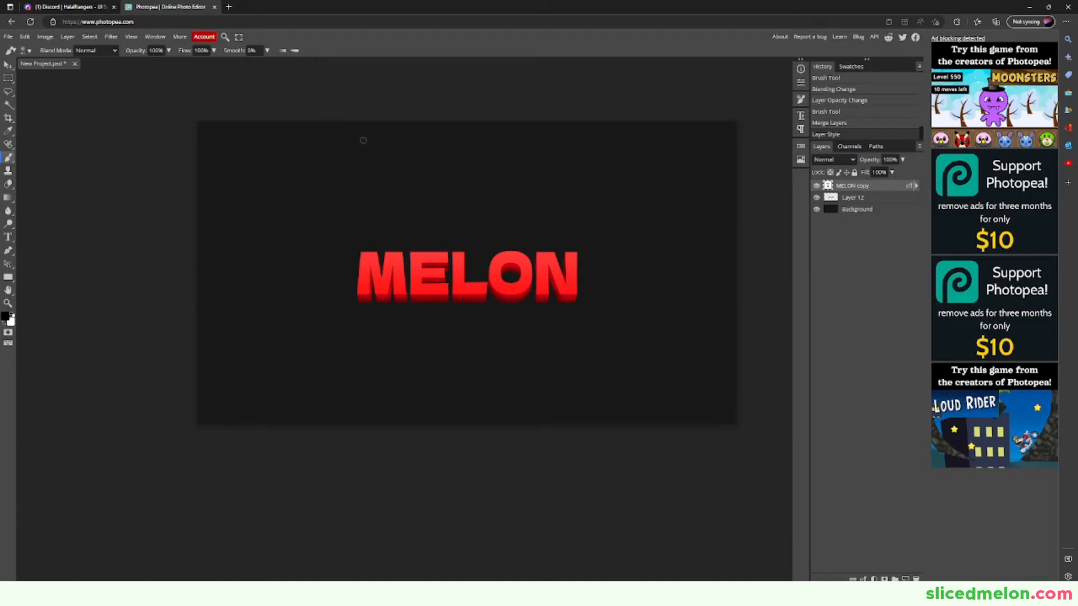
# Step: Rasterize the MELON copy layer together with its layer style and add a new layer above it
pyautogui.hotkey('ctrl', '+')
pyautogui.rightClick(837, 186)
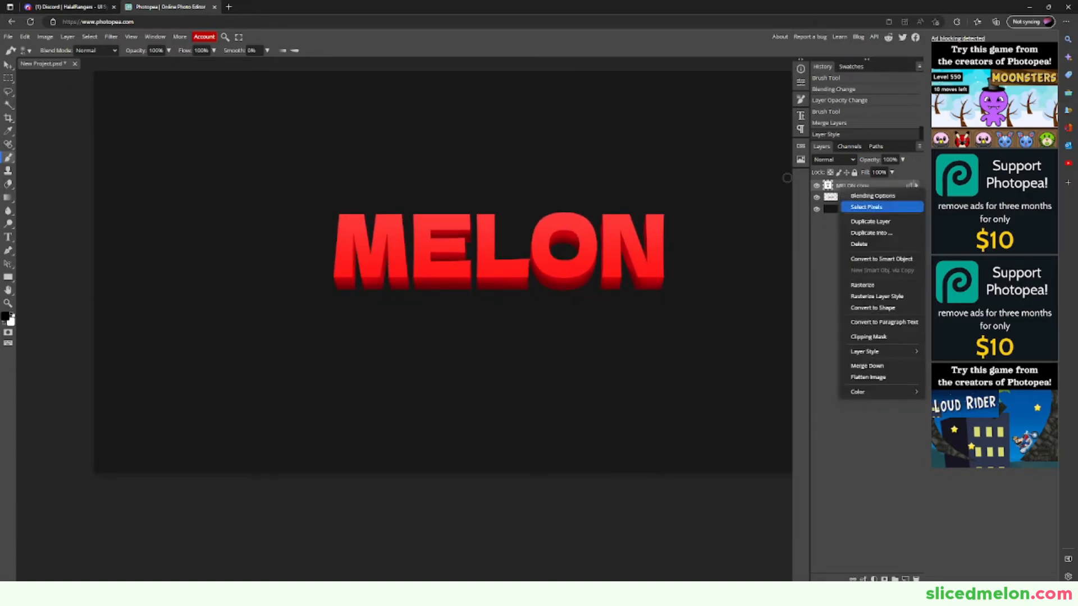
pyautogui.click(871, 285)
pyautogui.hotkey('ctrl', 'shift', 'n')
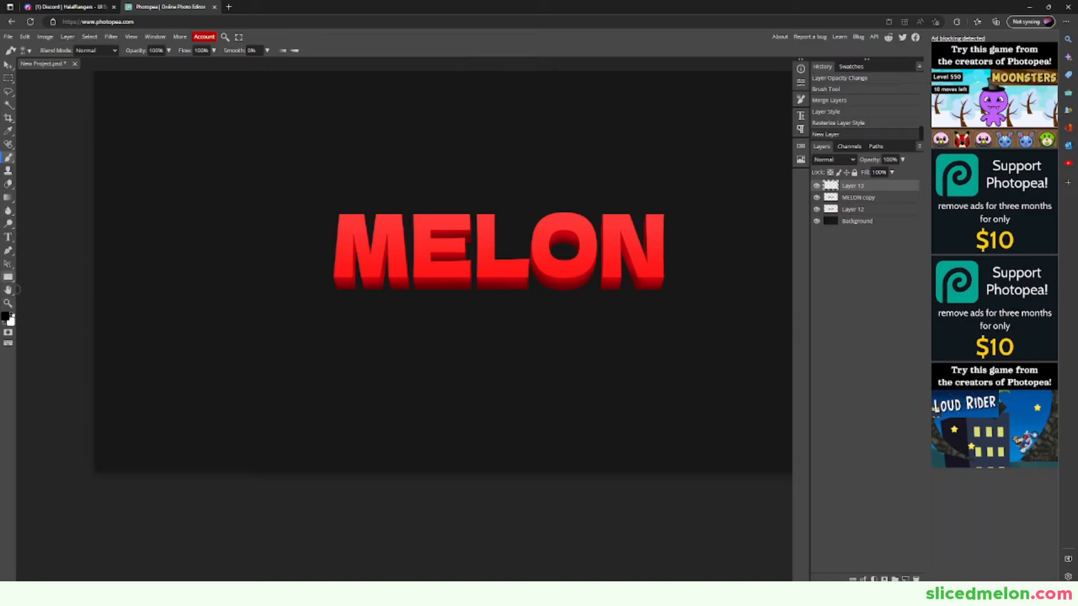
# Step: Draw a wide white ellipse over the upper half of the MELON text and clip it to the text layer
pyautogui.rightClick(8, 277)
pyautogui.click(34, 302)
pyautogui.click(70, 50)
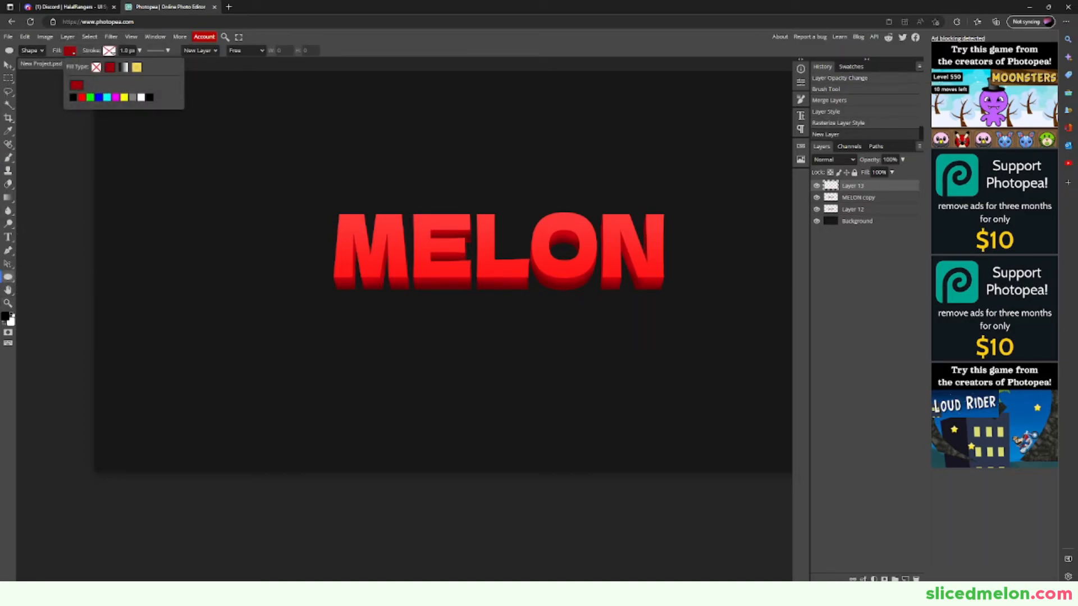
pyautogui.click(141, 97)
pyautogui.moveTo(303, 187); pyautogui.dragTo(693, 247)
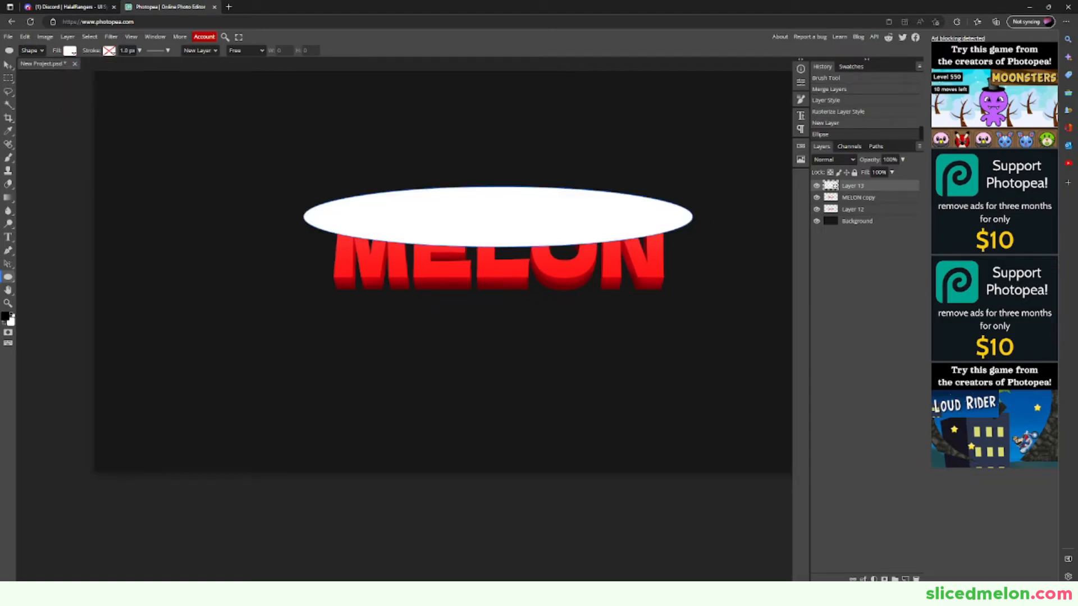
pyautogui.rightClick(837, 186)
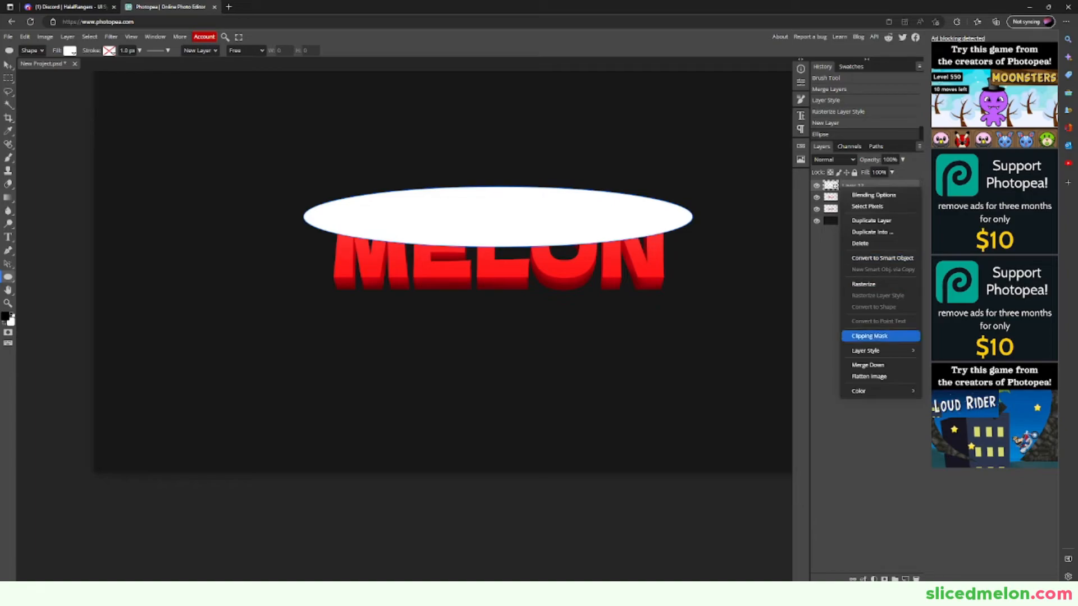
pyautogui.click(868, 336)
# Step: Set the ellipse layer's blend mode to Overlay and its opacity to 35%
pyautogui.click(834, 160)
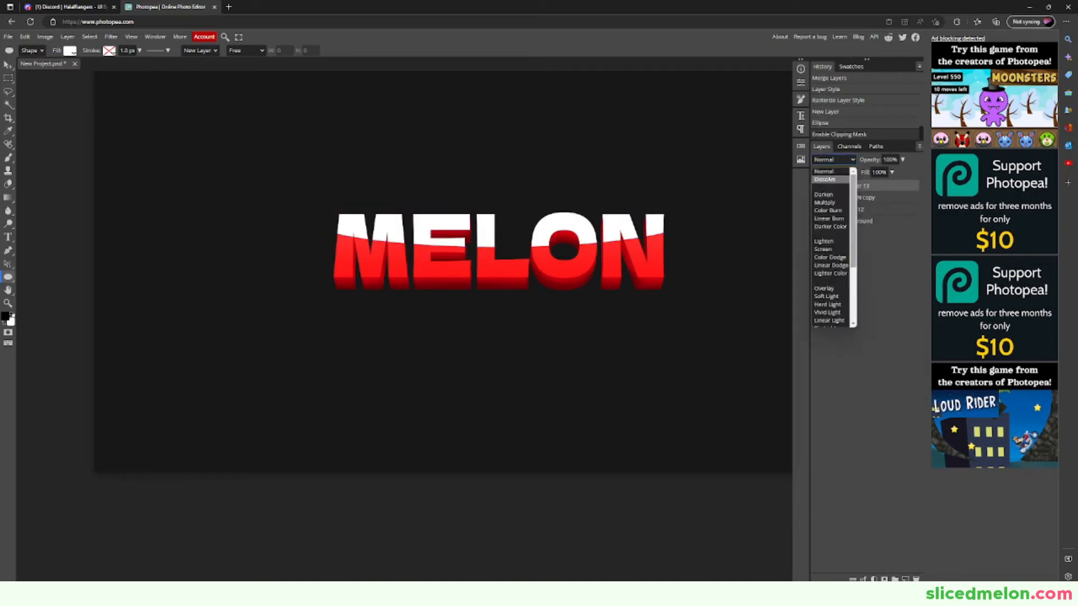
pyautogui.click(831, 288)
pyautogui.click(903, 160)
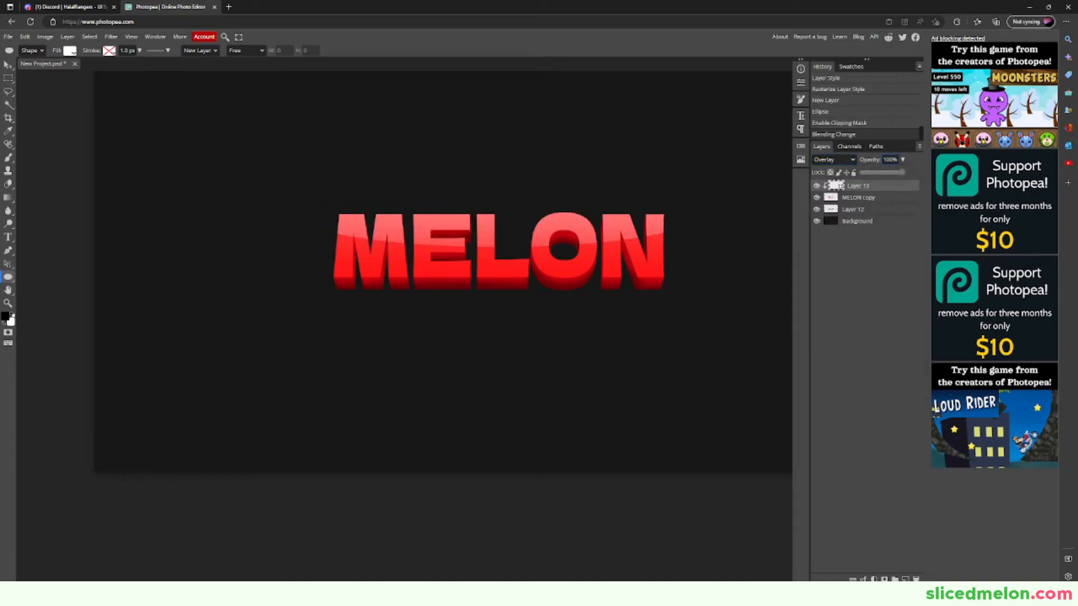
pyautogui.moveTo(903, 172); pyautogui.dragTo(876, 173)
# Step: Duplicate the clipped ellipse layer and move the copy slightly upward to form a second gloss band
pyautogui.rightClick(841, 186)
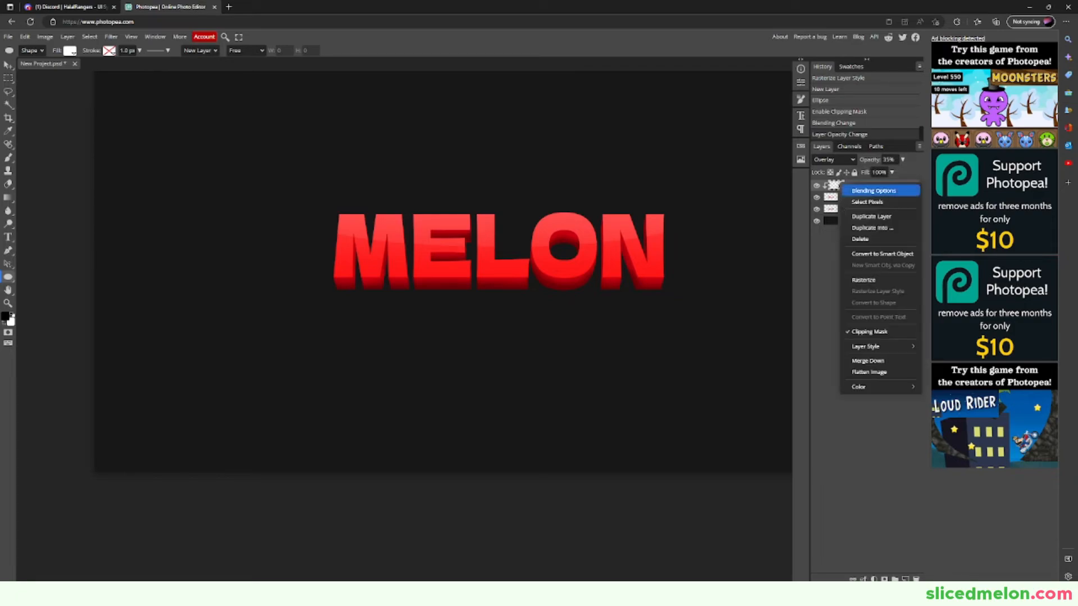
pyautogui.click(871, 216)
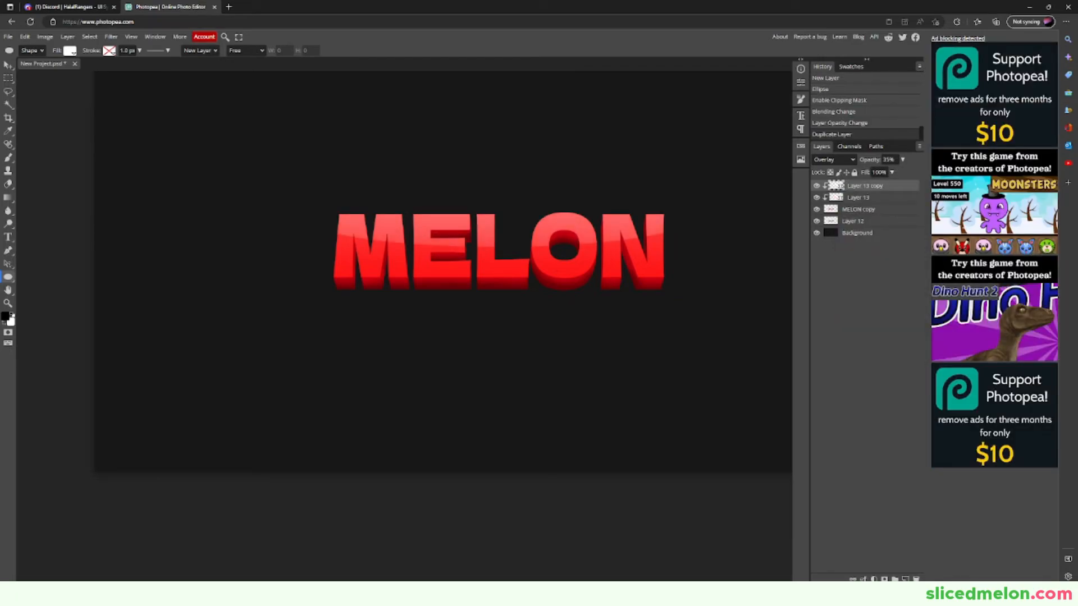
pyautogui.press('v')
pyautogui.moveTo(500, 247); pyautogui.dragTo(501, 219)
# Step: Add a new layer on top of the stack, set the foreground colour to white and activate the Brush tool
pyautogui.scroll(1, 500, 253)
pyautogui.scroll(-1, 499, 252)
pyautogui.scroll(3, 404, 371)
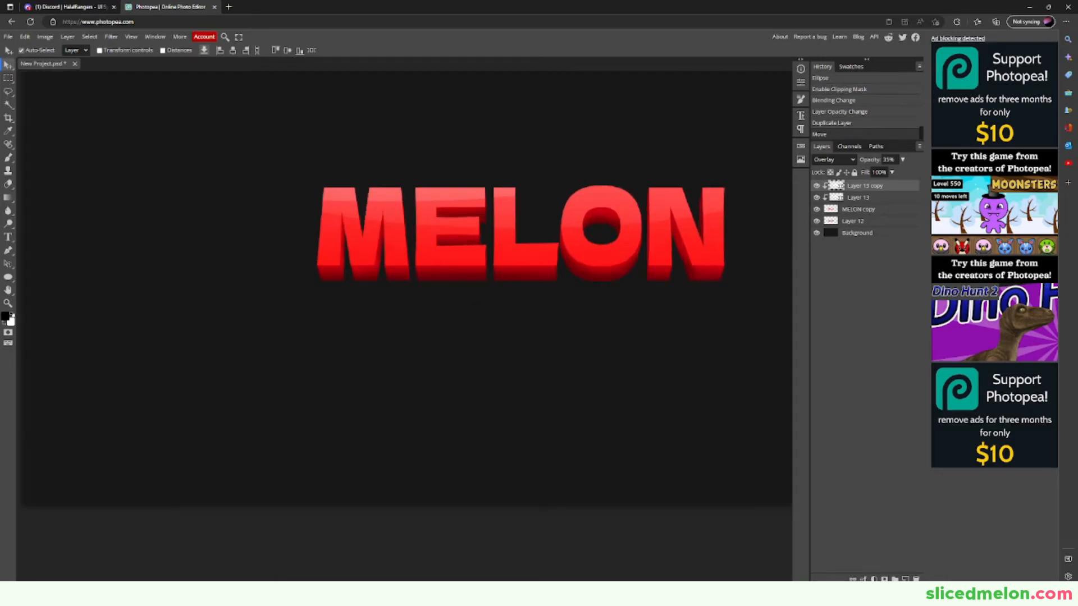
pyautogui.scroll(4, 405, 370)
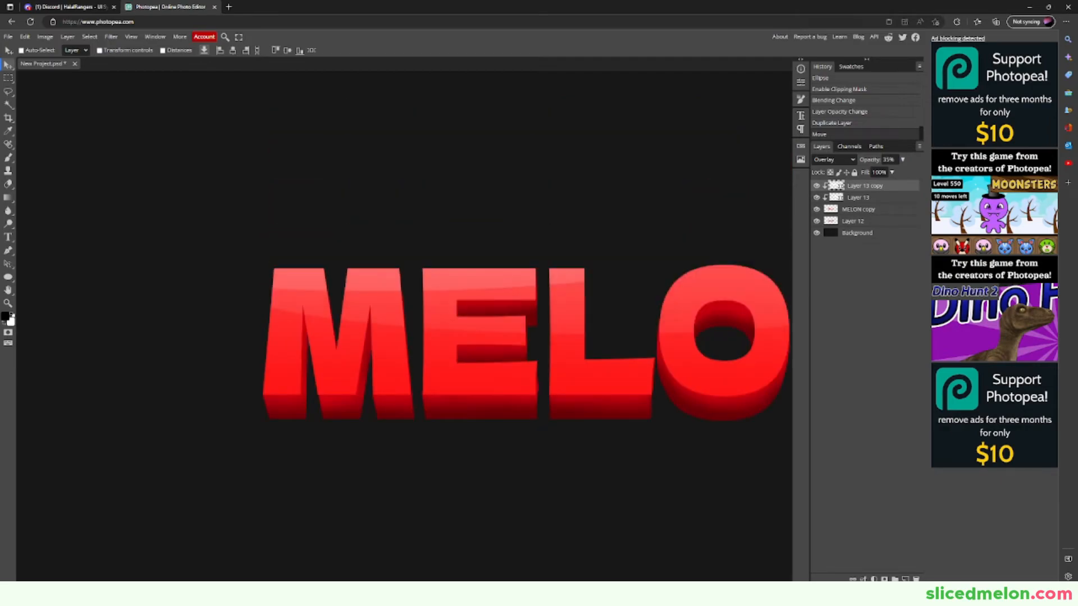
pyautogui.scroll(-1, 526, 298)
pyautogui.click(906, 579)
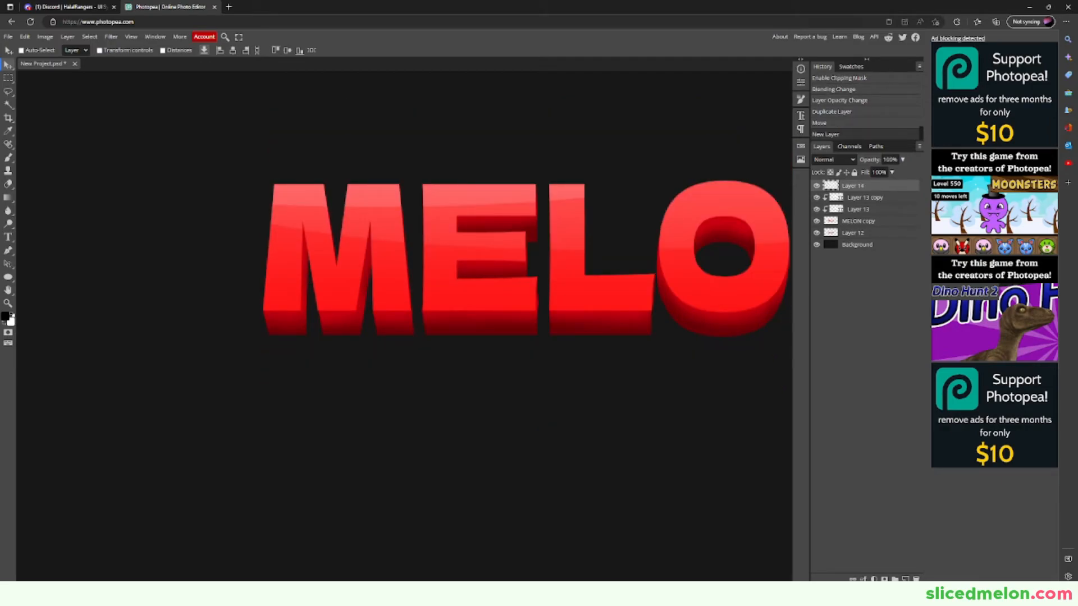
pyautogui.click(5, 317)
pyautogui.click(67, 110)
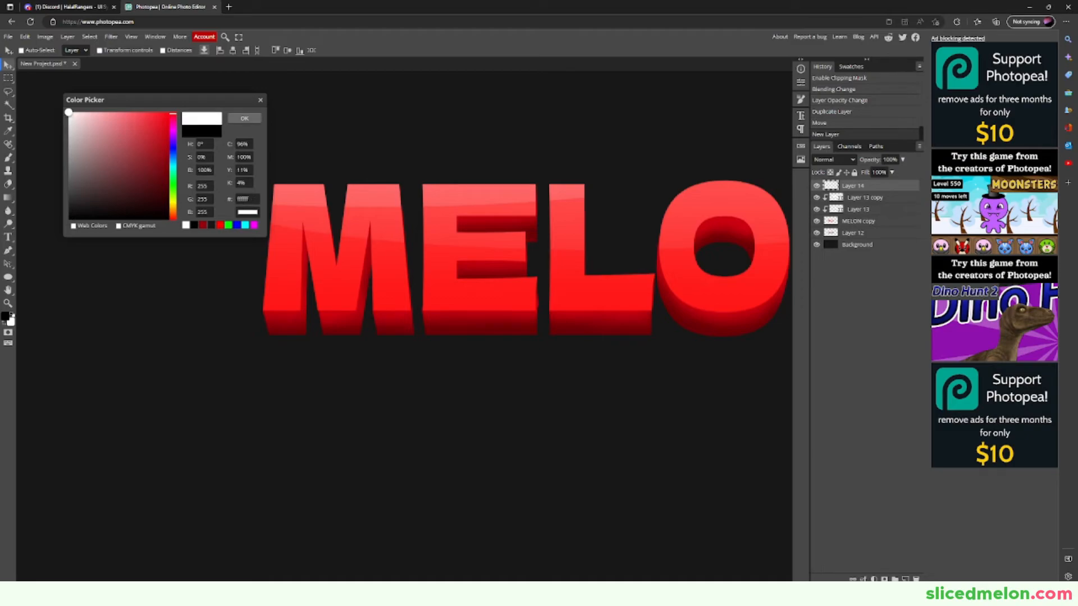
pyautogui.click(245, 118)
pyautogui.click(8, 157)
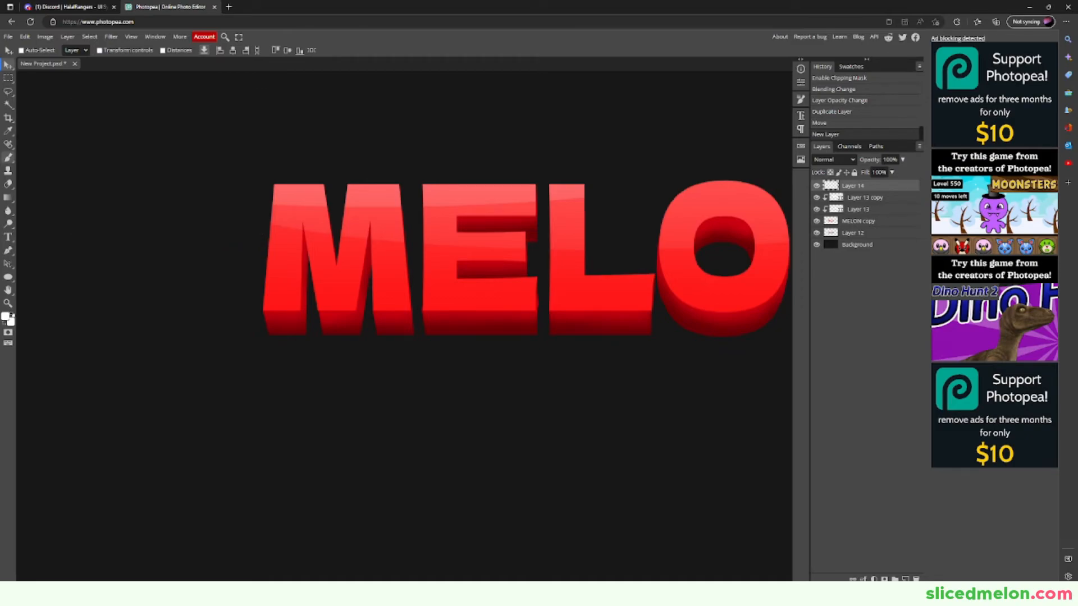
# Step: Paint small white glints with a small hard round brush in the upper-left corners of the letters M and E
pyautogui.click(24, 50)
pyautogui.moveTo(86, 74); pyautogui.dragTo(65, 74)
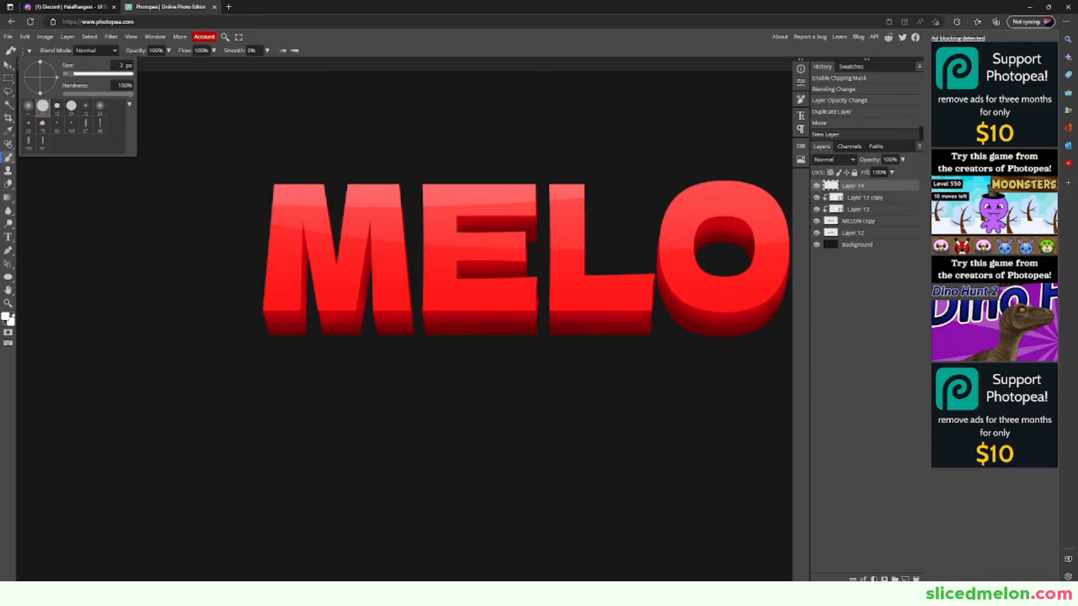
pyautogui.click(278, 193)
pyautogui.click(278, 193)
pyautogui.click(285, 192)
pyautogui.click(294, 192)
pyautogui.moveTo(430, 196); pyautogui.dragTo(439, 192)
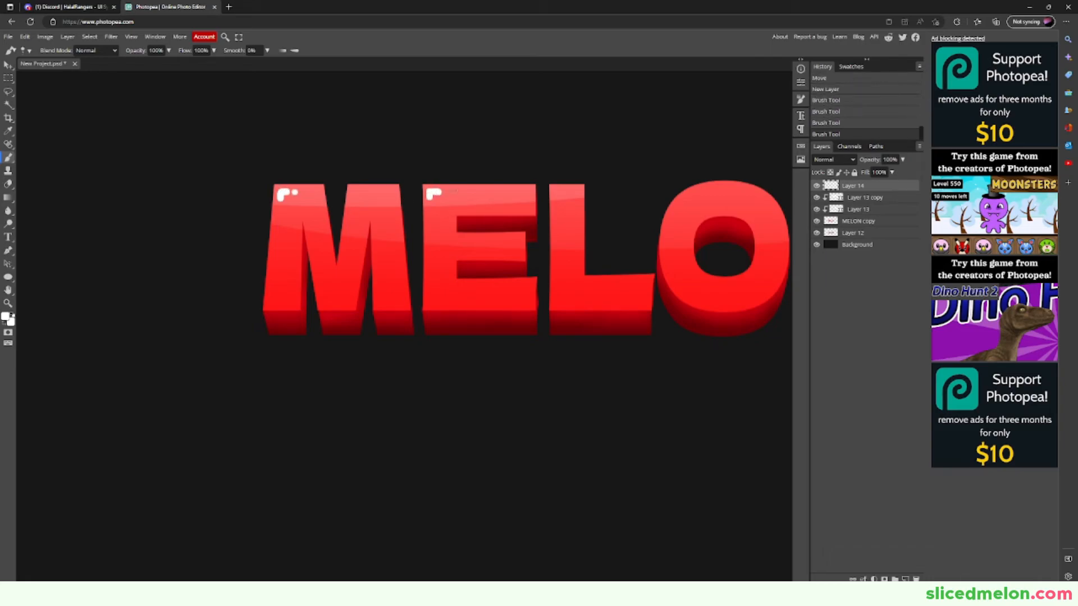
pyautogui.click(448, 192)
# Step: Set the brush smoothing to 82% and paint matching white glints on the upper-left parts of the letters L and O
pyautogui.moveTo(556, 196); pyautogui.dragTo(559, 191)
pyautogui.hotkey('ctrl', 'z')
pyautogui.click(267, 51)
pyautogui.click(265, 64)
pyautogui.moveTo(678, 208); pyautogui.dragTo(706, 195)
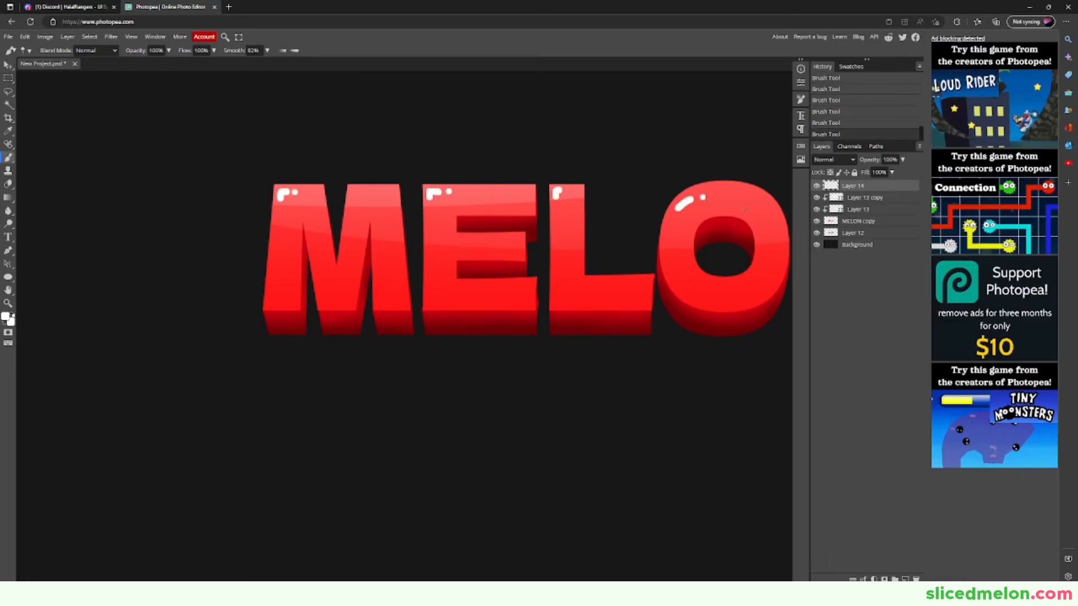
# Step: Set the brush smoothing to 0% and paint a white corner glint with a dot on the letter N
pyautogui.hotkey('ctrl', '-')
pyautogui.scroll(3, 624, 220)
pyautogui.hotkey('ctrl', 'z')
pyautogui.click(267, 50)
pyautogui.moveTo(262, 63); pyautogui.dragTo(225, 64)
pyautogui.hotkey('ctrl', 'z')
pyautogui.moveTo(607, 348); pyautogui.dragTo(613, 343)
pyautogui.click(617, 344)
pyautogui.scroll(-3, 624, 344)
# Step: Set the glint layer's blend mode to Overlay and its opacity to 90%
pyautogui.click(833, 160)
pyautogui.click(831, 273)
pyautogui.click(903, 160)
pyautogui.moveTo(903, 173)
pyautogui.mouseDown()
pyautogui.moveTo(880, 172)
pyautogui.moveTo(902, 172)
pyautogui.mouseUp()
pyautogui.scroll(3, 725, 222)
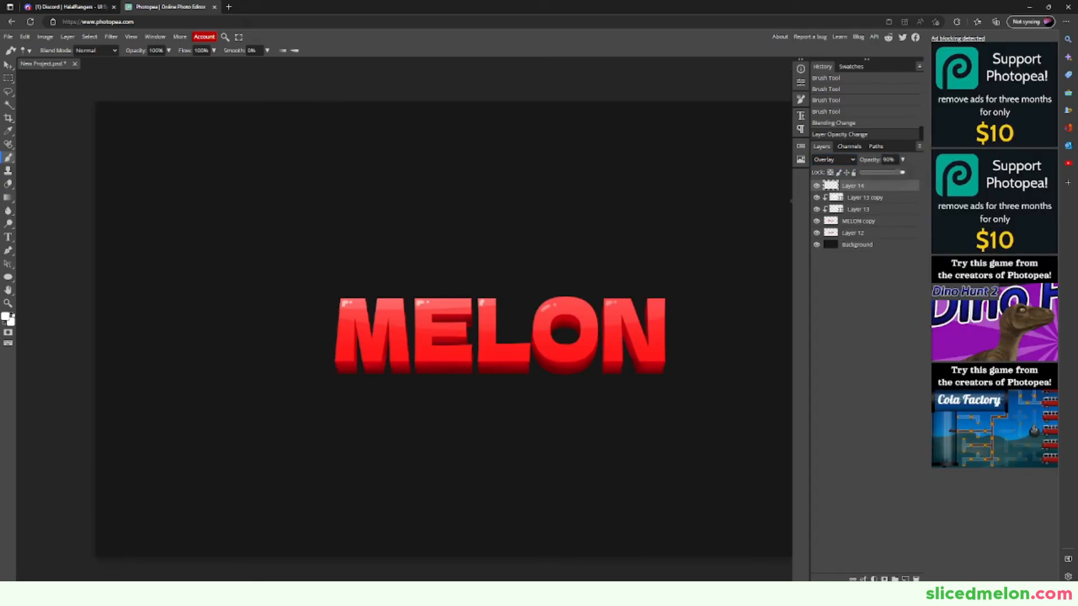
# Step: Merge all layers above the background, from the glint layer down to Layer 12, into one layer
pyautogui.keyDown('shift'); pyautogui.click(860, 233); pyautogui.keyUp('shift')
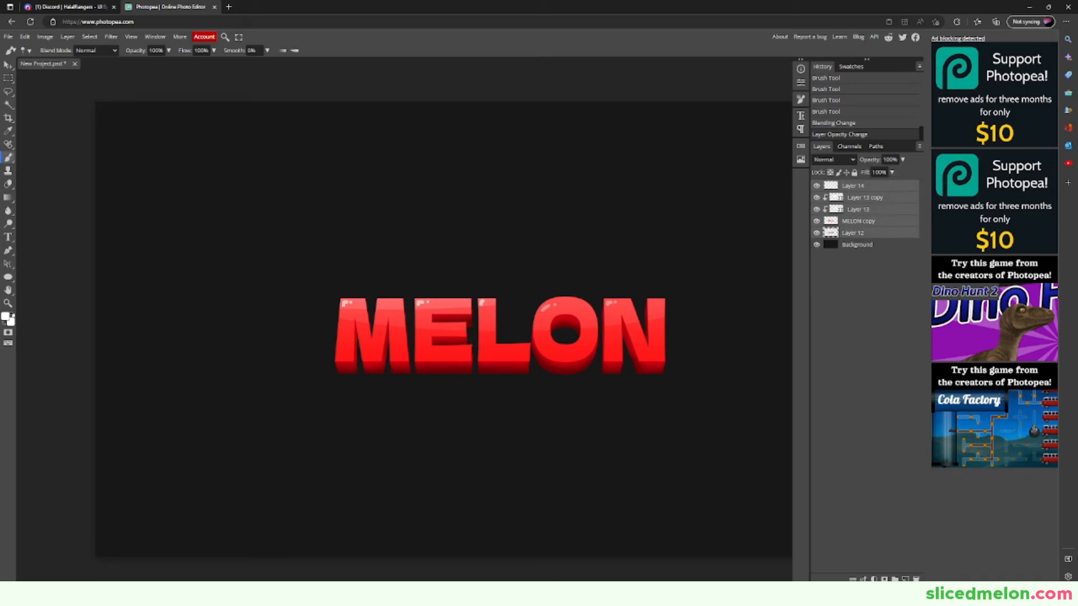
pyautogui.hotkey('ctrl', 'e')
pyautogui.scroll(1, 561, 240)
pyautogui.scroll(-3, 560, 240)
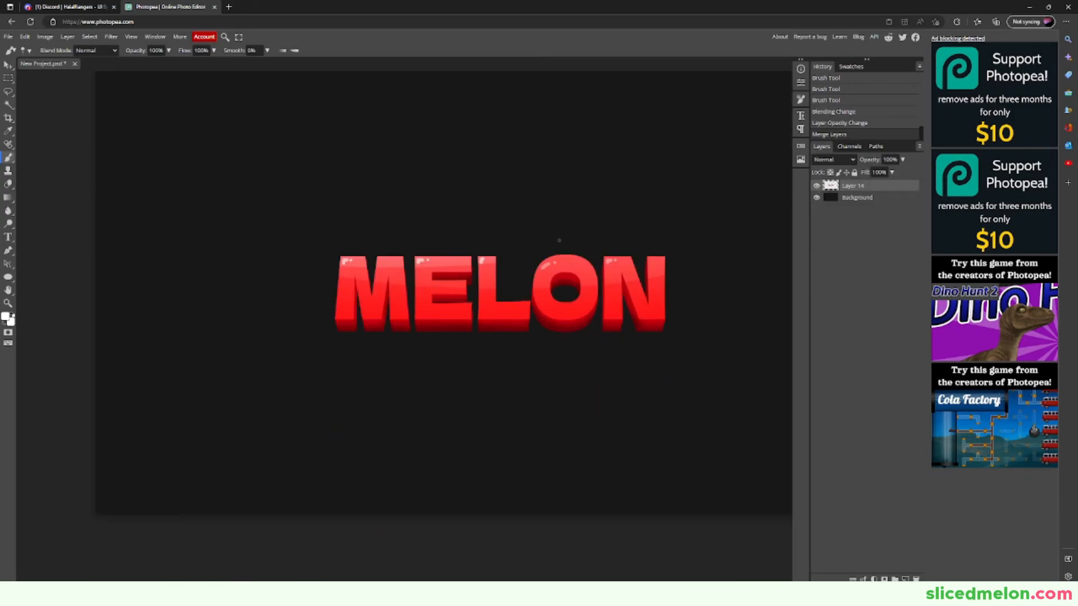
pyautogui.hotkey('ctrl', '-')
pyautogui.hotkey('ctrl', '-')
# Step: Add a drop shadow to the merged MELON layer with Normal blend mode and 5% opacity
pyautogui.rightClick(842, 186)
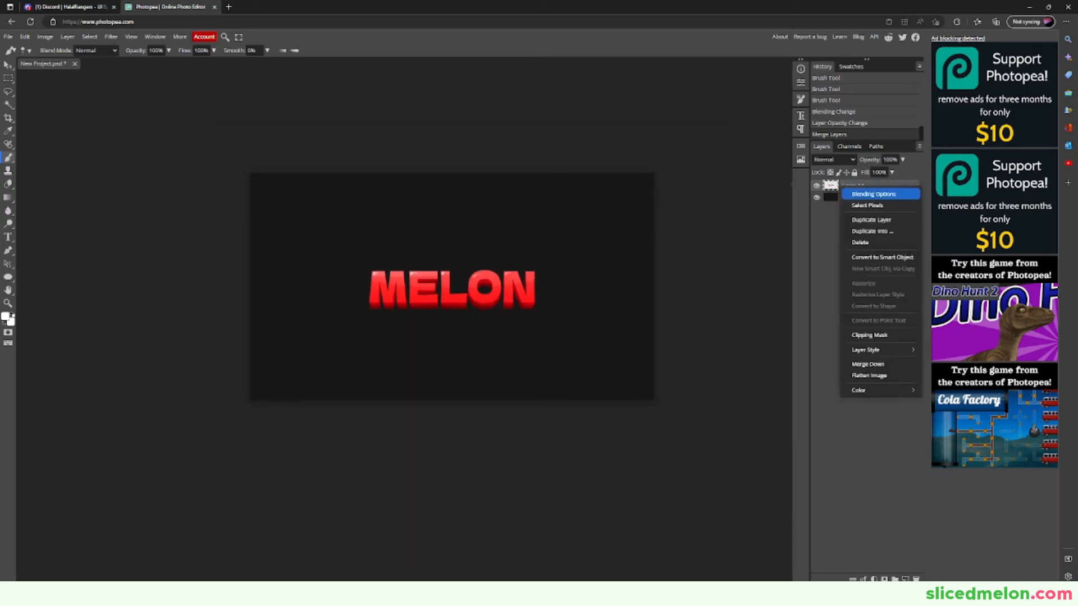
pyautogui.click(859, 193)
pyautogui.click(95, 249)
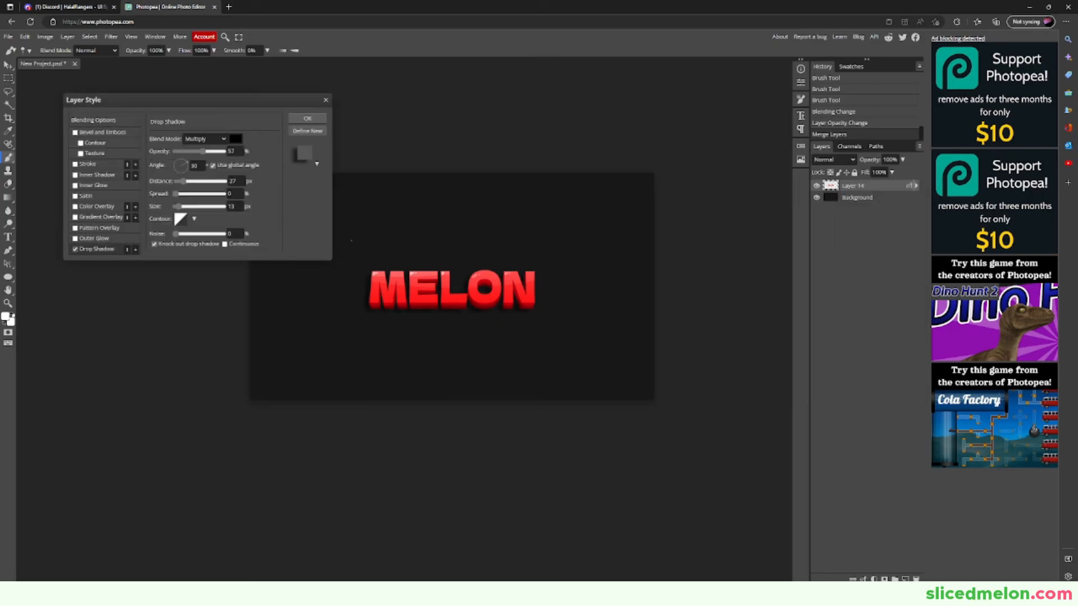
pyautogui.moveTo(202, 151); pyautogui.dragTo(177, 151)
pyautogui.click(205, 139)
pyautogui.click(198, 149)
pyautogui.moveTo(141, 99); pyautogui.dragTo(716, 249)
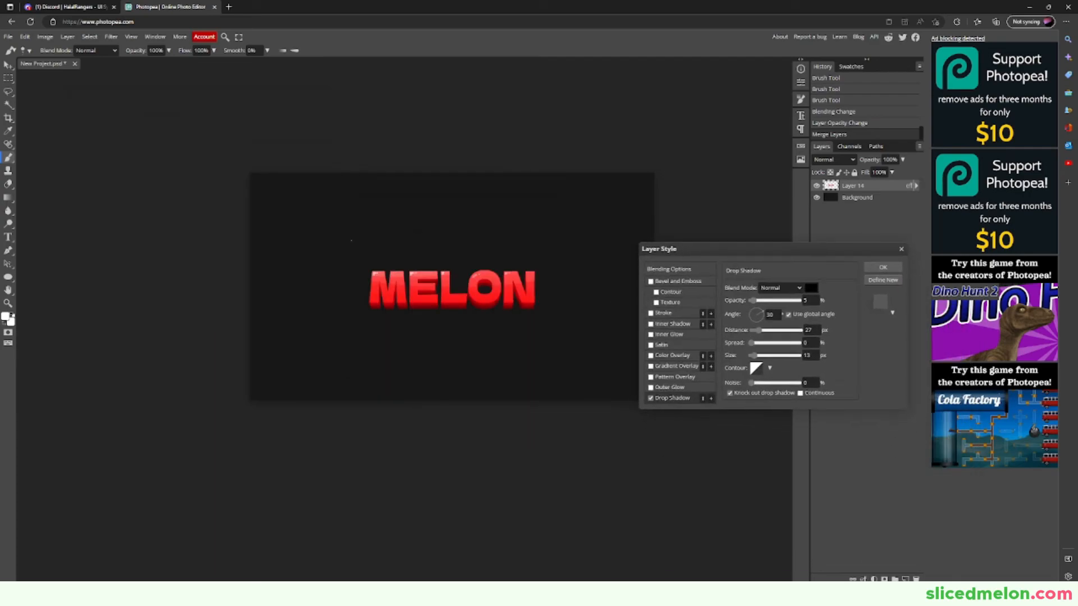
pyautogui.hotkey('ctrl', '+')
pyautogui.moveTo(696, 249); pyautogui.dragTo(430, 329)
pyautogui.click(618, 347)
pyautogui.scroll(1, 608, 322)
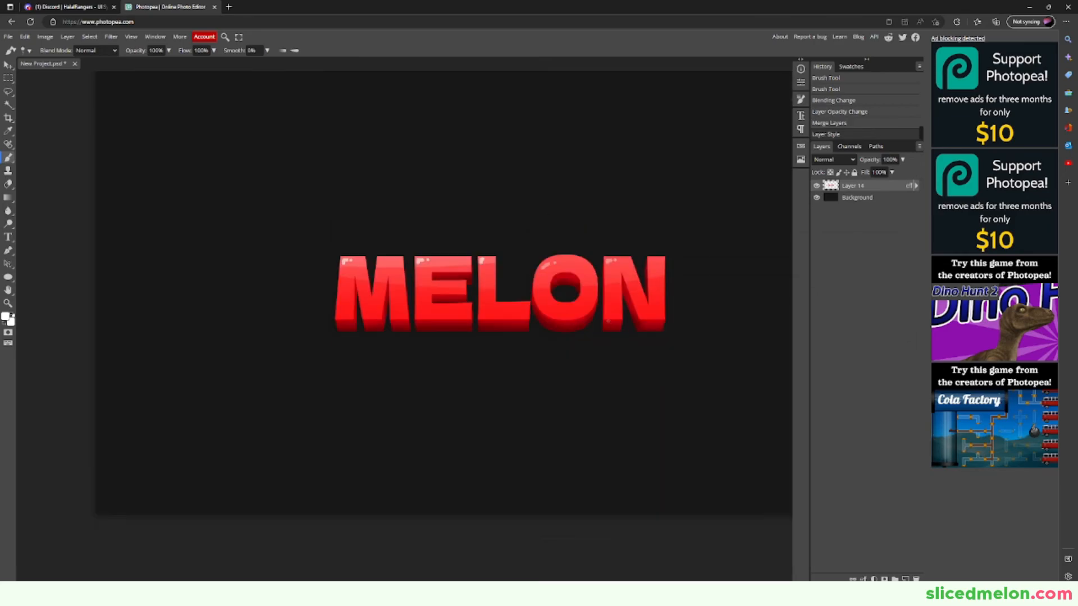
pyautogui.scroll(1, 608, 322)
pyautogui.click(8, 291)
pyautogui.moveTo(427, 292); pyautogui.dragTo(315, 285)
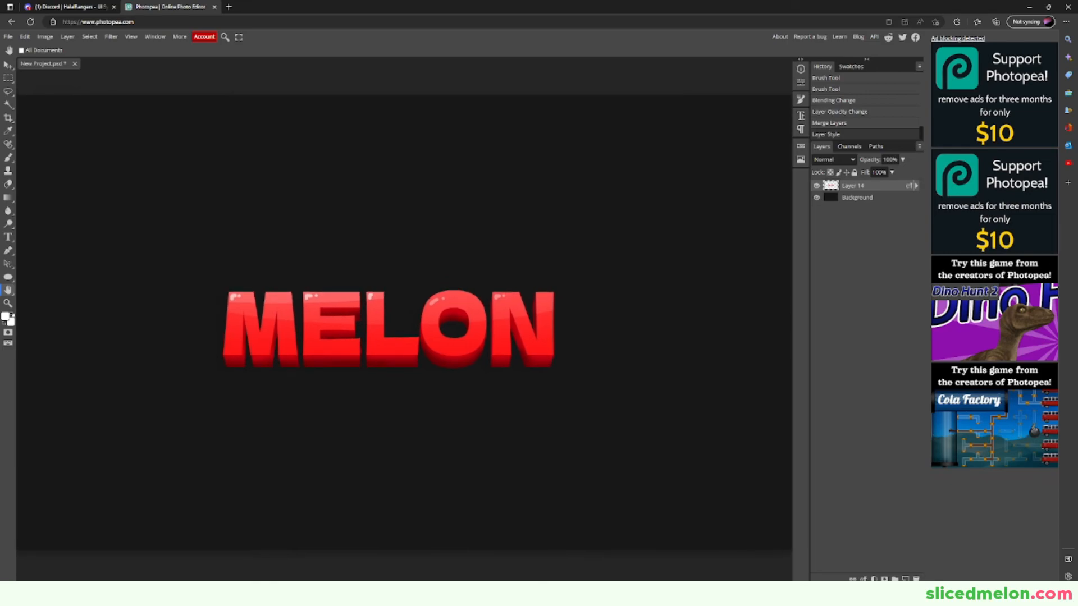
pyautogui.hotkey('ctrl', '-')
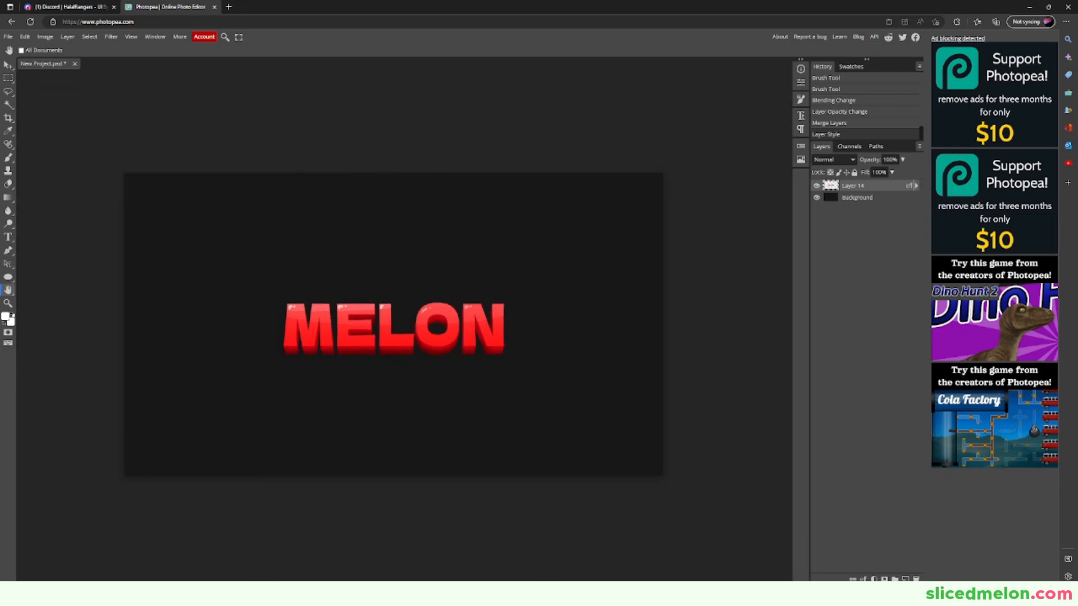
pyautogui.hotkey('ctrl', '-')
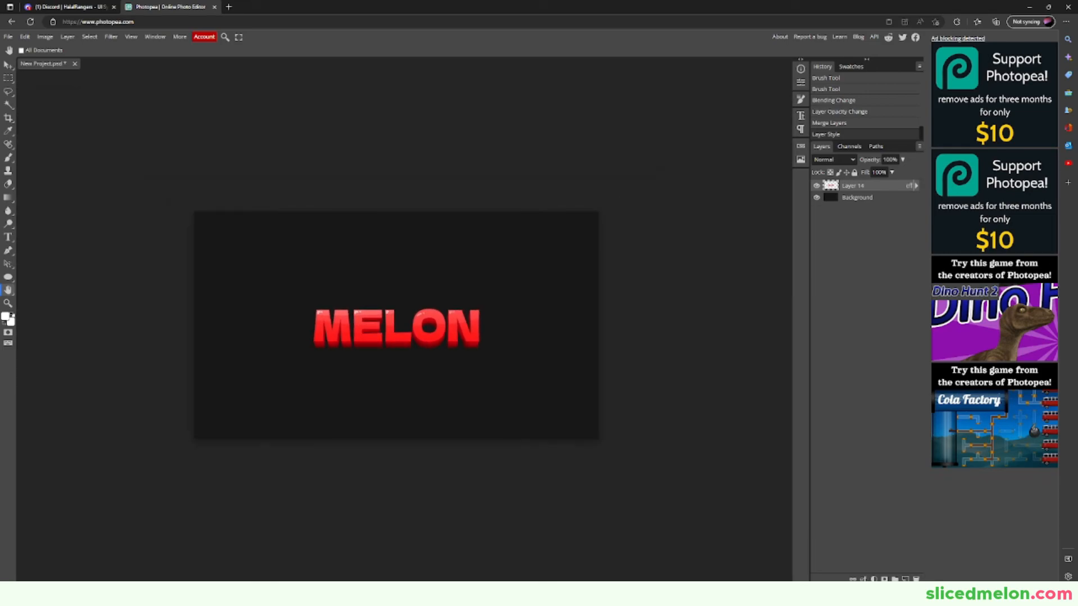